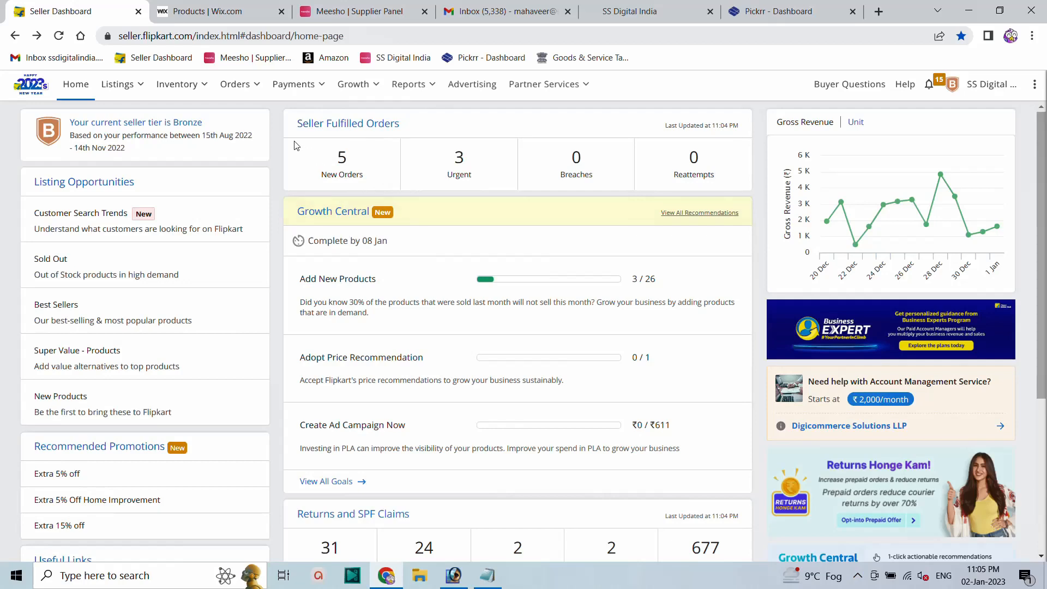
- Open the seller's orders page and dismiss the notice about the OTC-based handshake
{"action": "mouse_move", "coordinate": [112, 100]}
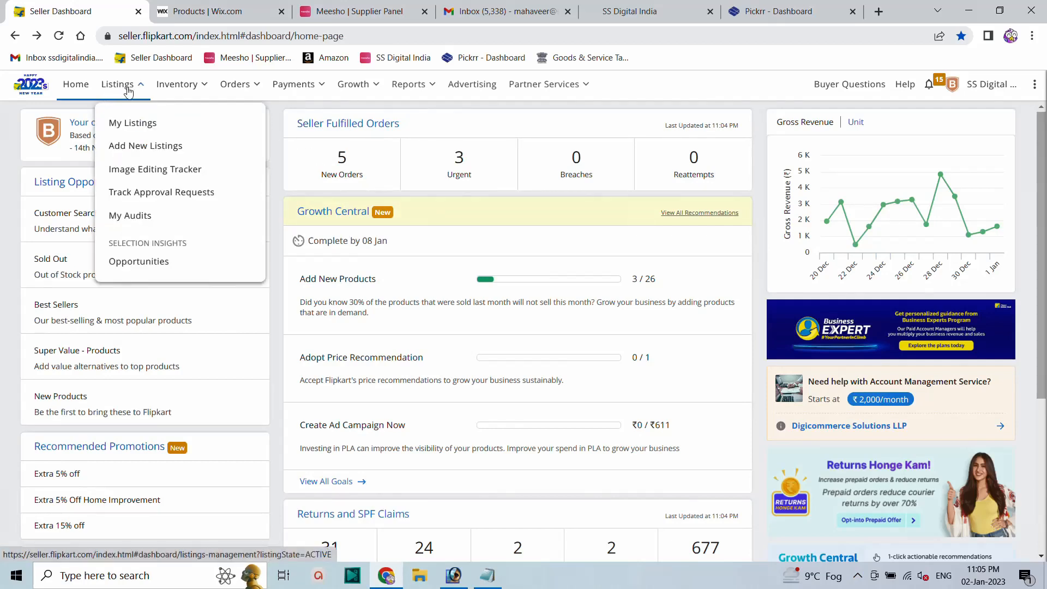
{"action": "mouse_move", "coordinate": [236, 91]}
{"action": "left_click", "coordinate": [253, 129]}
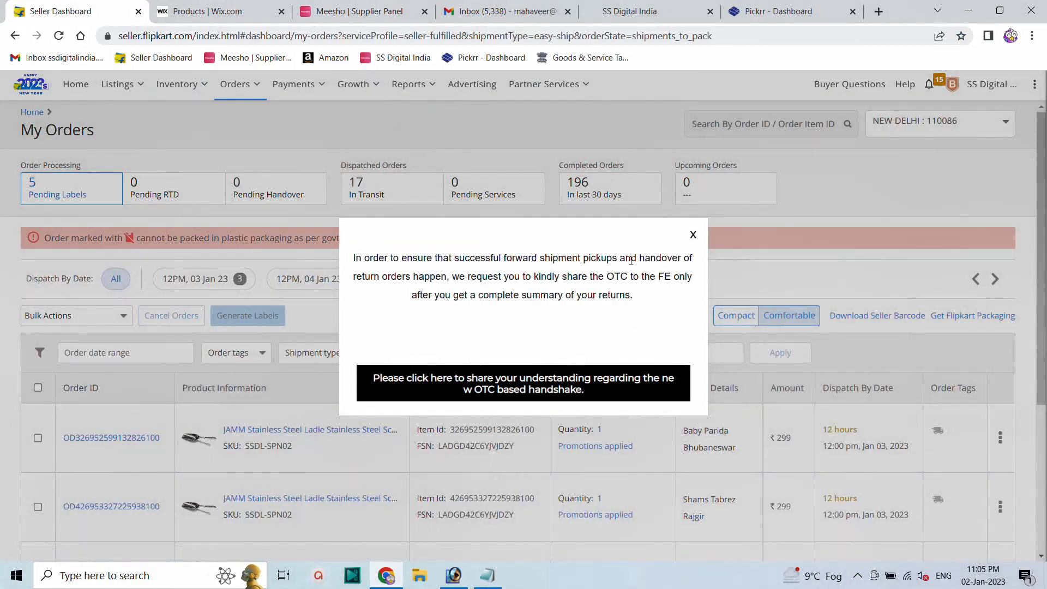
{"action": "left_click", "coordinate": [692, 236]}
- View the product page of the JAMM Stainless Steel Ladle from the first pending order, and return to the Seller Dashboard
{"action": "scroll", "coordinate": [444, 269], "scroll_direction": "down", "scroll_amount": 4}
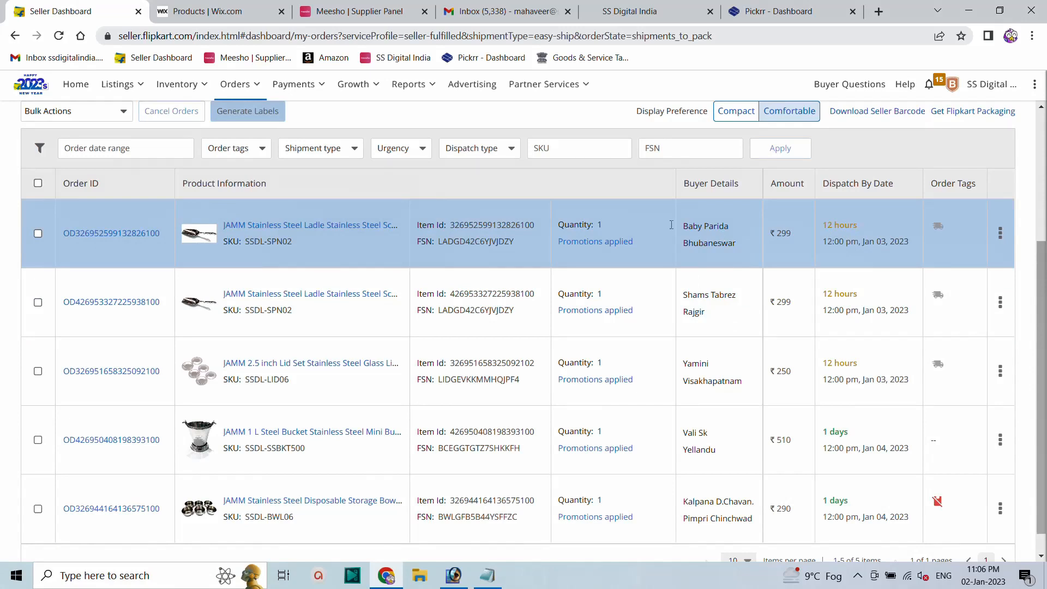
{"action": "double_click", "coordinate": [313, 231]}
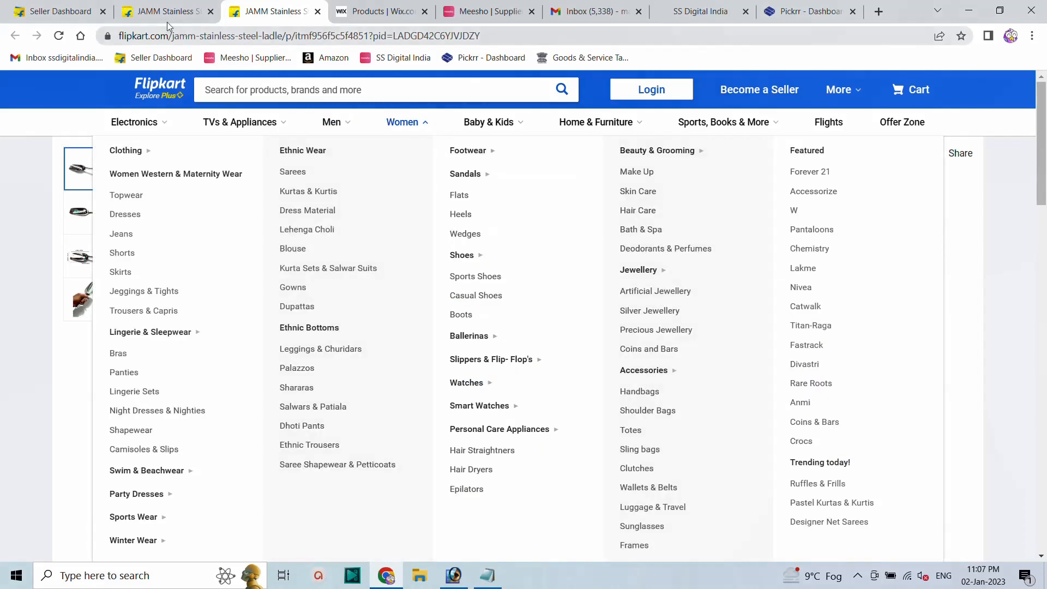
{"action": "left_click", "coordinate": [56, 12]}
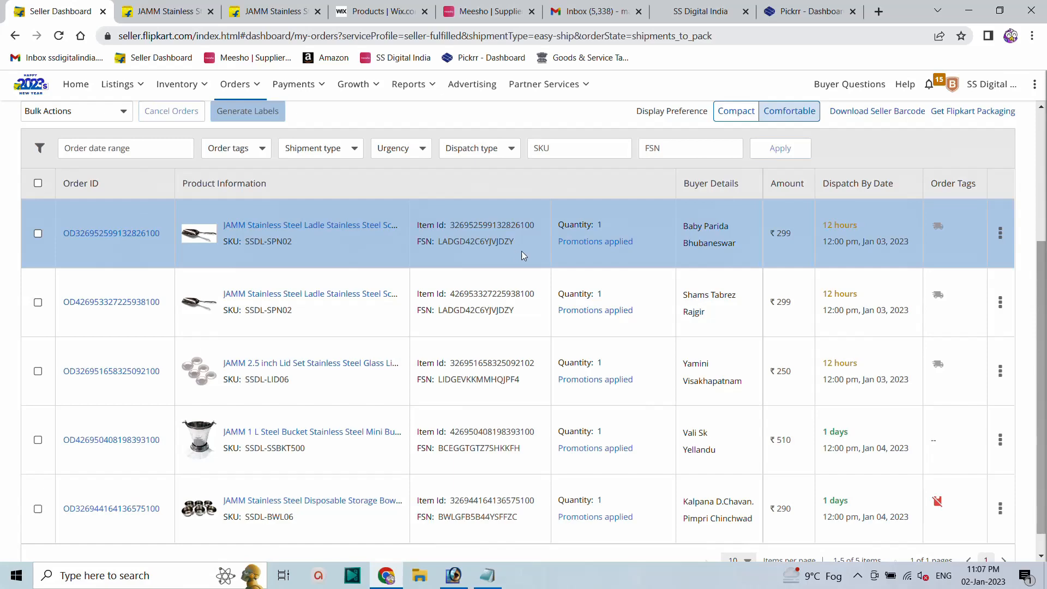
- Open the seller's own listings in Listings Management
{"action": "scroll", "coordinate": [149, 111], "scroll_direction": "up", "scroll_amount": 3}
{"action": "mouse_move", "coordinate": [117, 86]}
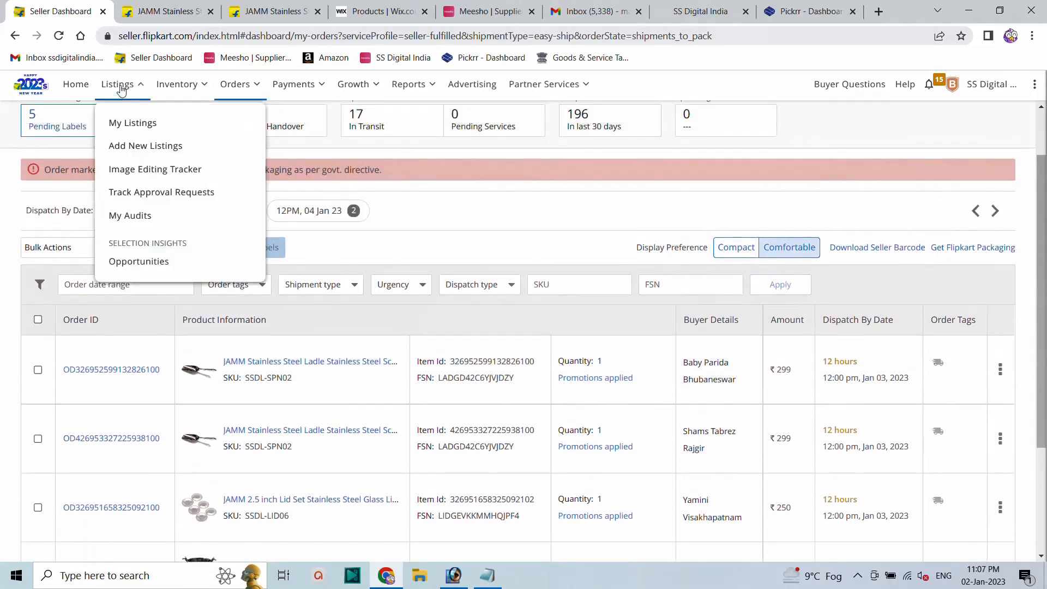
{"action": "left_click", "coordinate": [131, 125]}
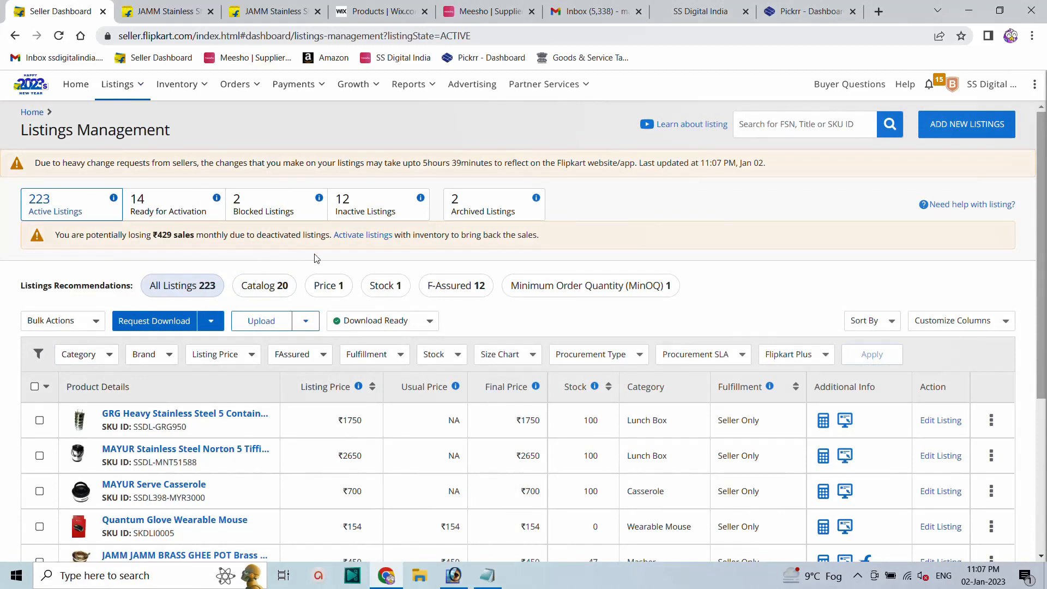
- Select all ten listings on the page and opt them out of the F-Assured program in bulk
{"action": "scroll", "coordinate": [254, 286], "scroll_direction": "down", "scroll_amount": 1}
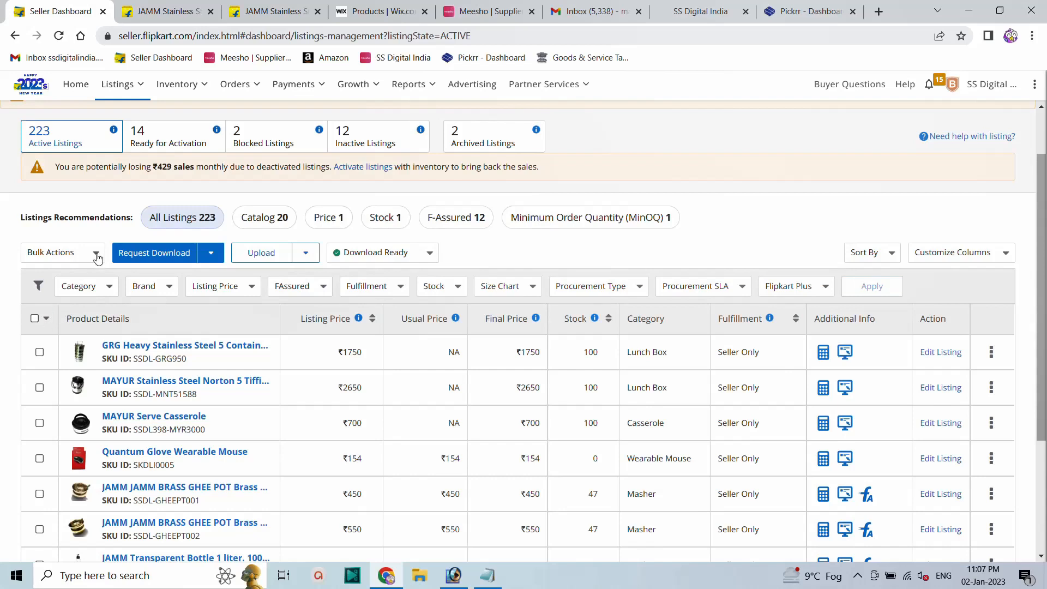
{"action": "left_click", "coordinate": [35, 319]}
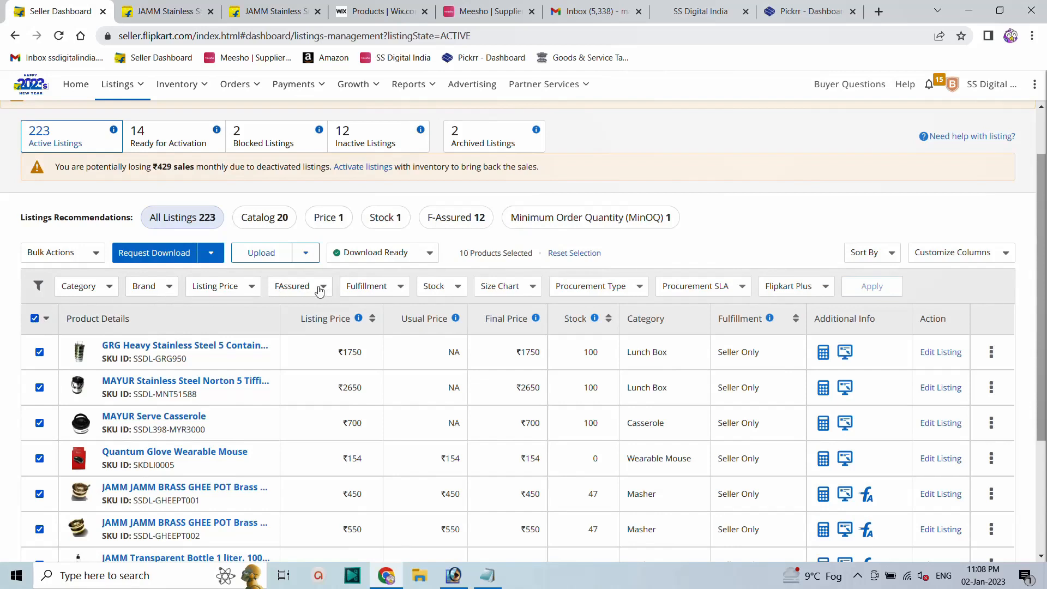
{"action": "left_click", "coordinate": [96, 255]}
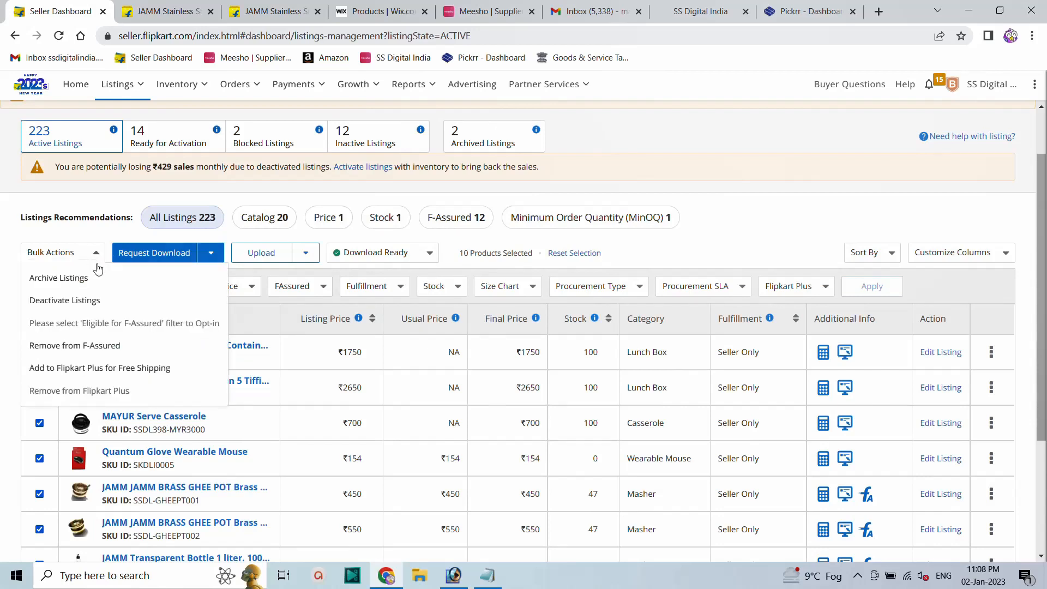
{"action": "left_click", "coordinate": [135, 198]}
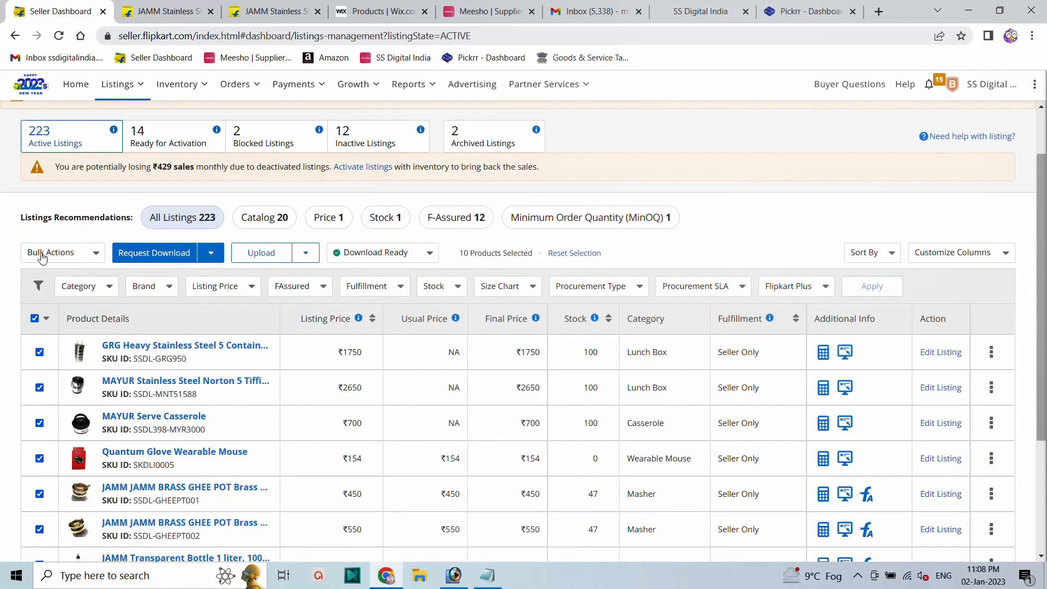
{"action": "left_click", "coordinate": [96, 260]}
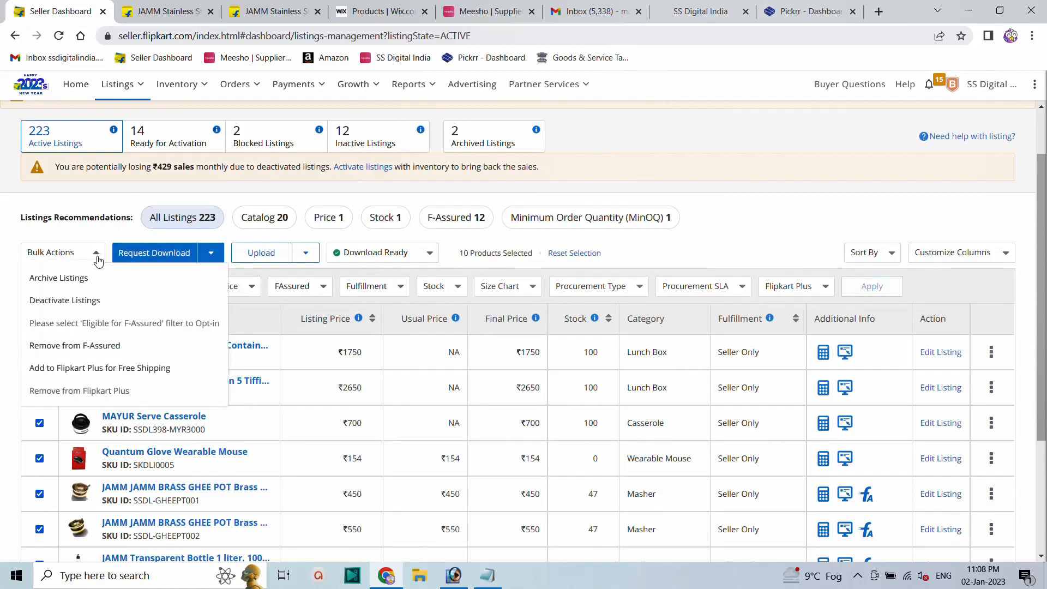
{"action": "left_click", "coordinate": [75, 349]}
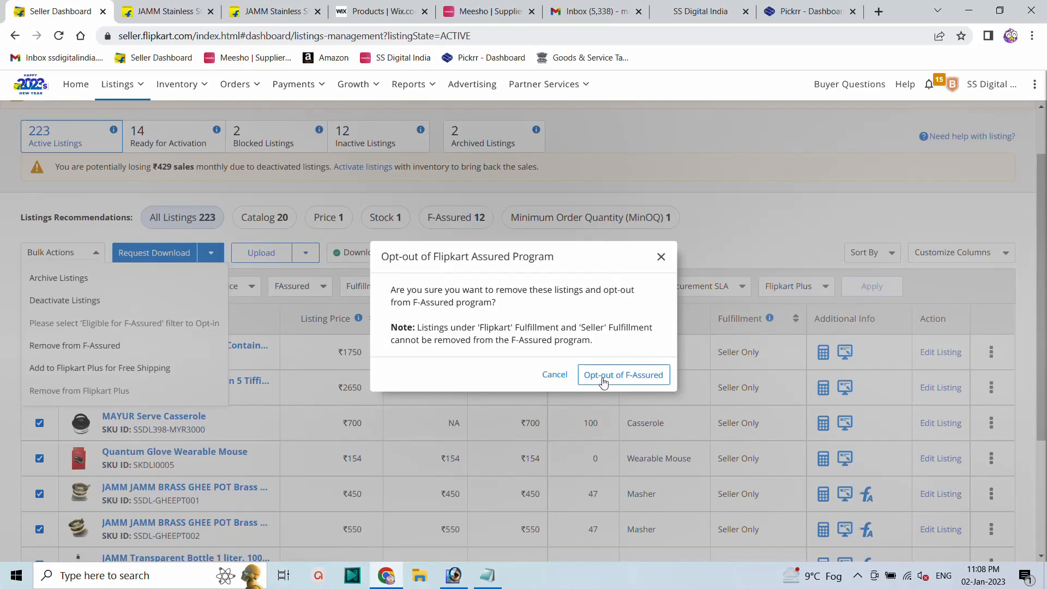
{"action": "left_click", "coordinate": [604, 379]}
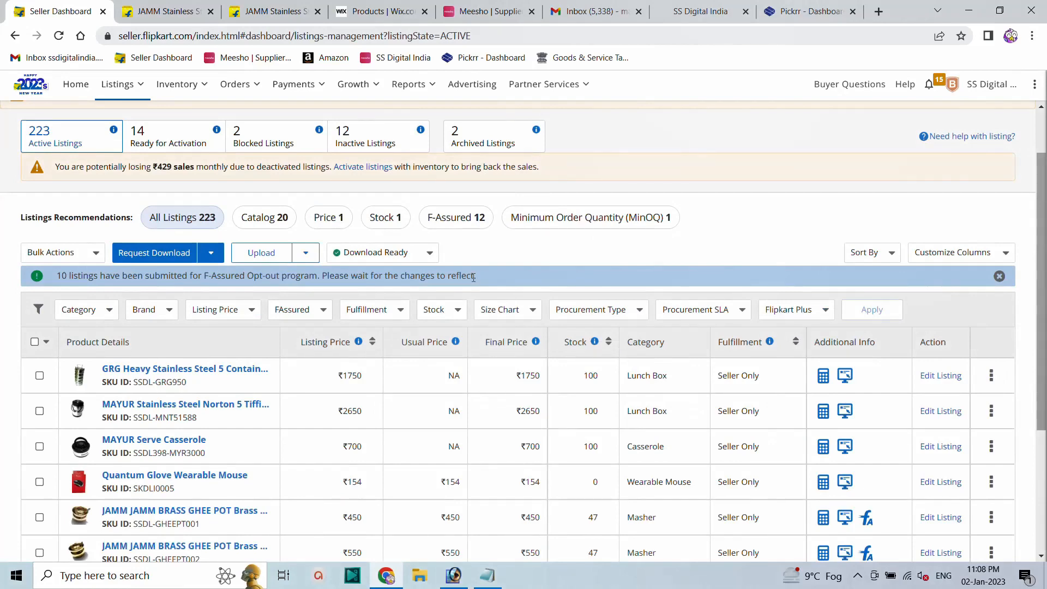
- Set the listings table to show 100 items per page
{"action": "scroll", "coordinate": [561, 292], "scroll_direction": "down", "scroll_amount": 3}
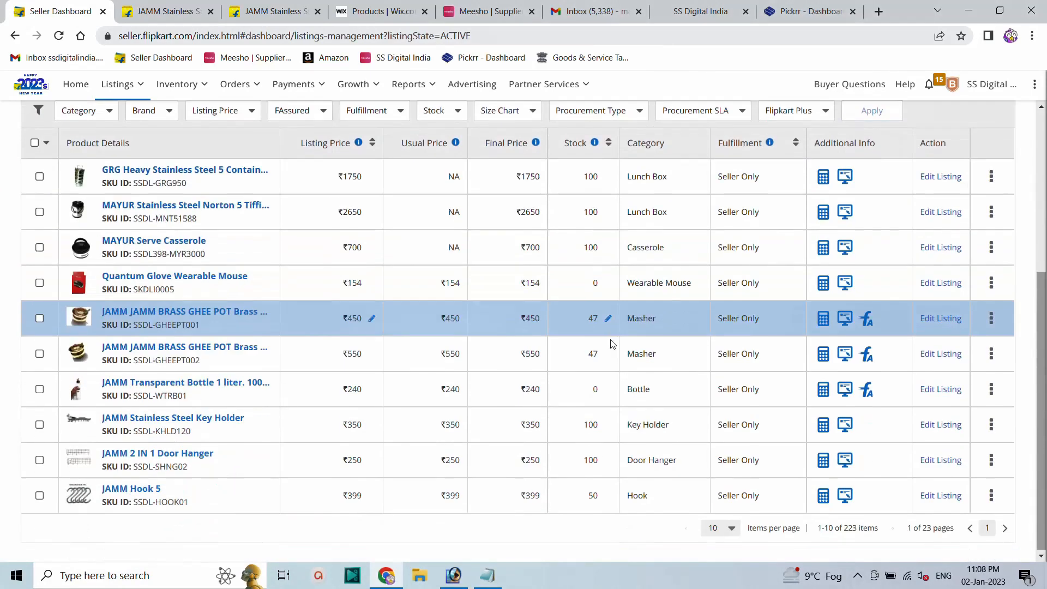
{"action": "left_click", "coordinate": [731, 527]}
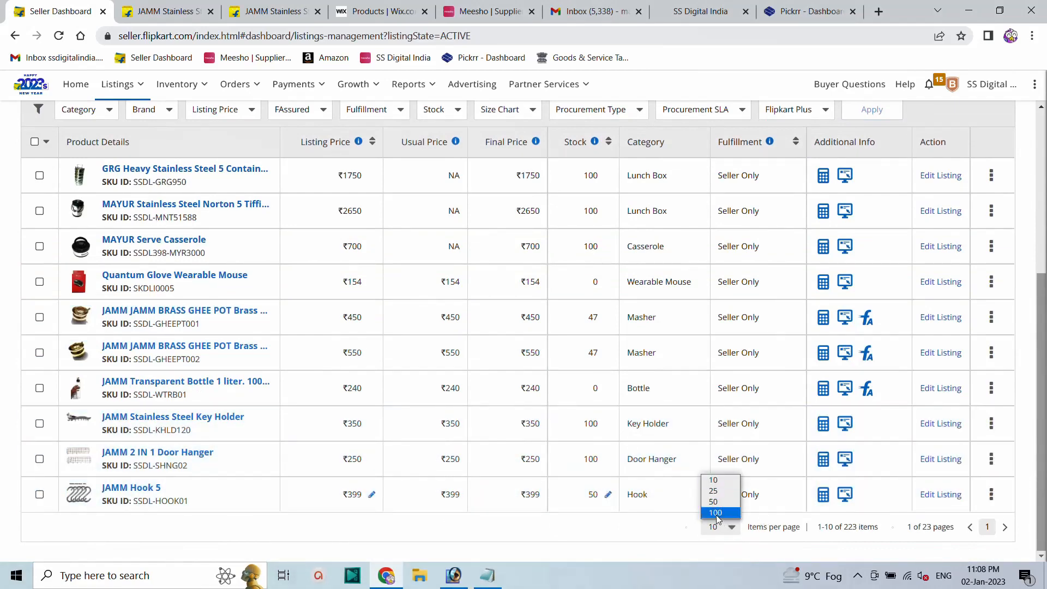
{"action": "left_click", "coordinate": [718, 515]}
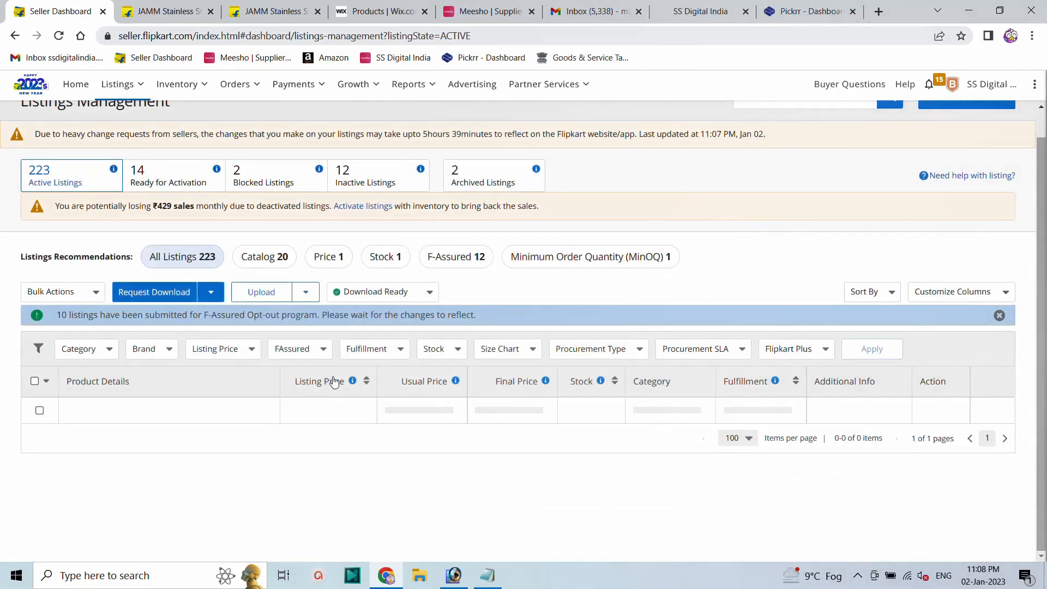
- Select all 100 listings on the first page and opt them out of the F-Assured program in bulk
{"action": "scroll", "coordinate": [288, 366], "scroll_direction": "down", "scroll_amount": 4}
{"action": "scroll", "coordinate": [88, 268], "scroll_direction": "up", "scroll_amount": 5}
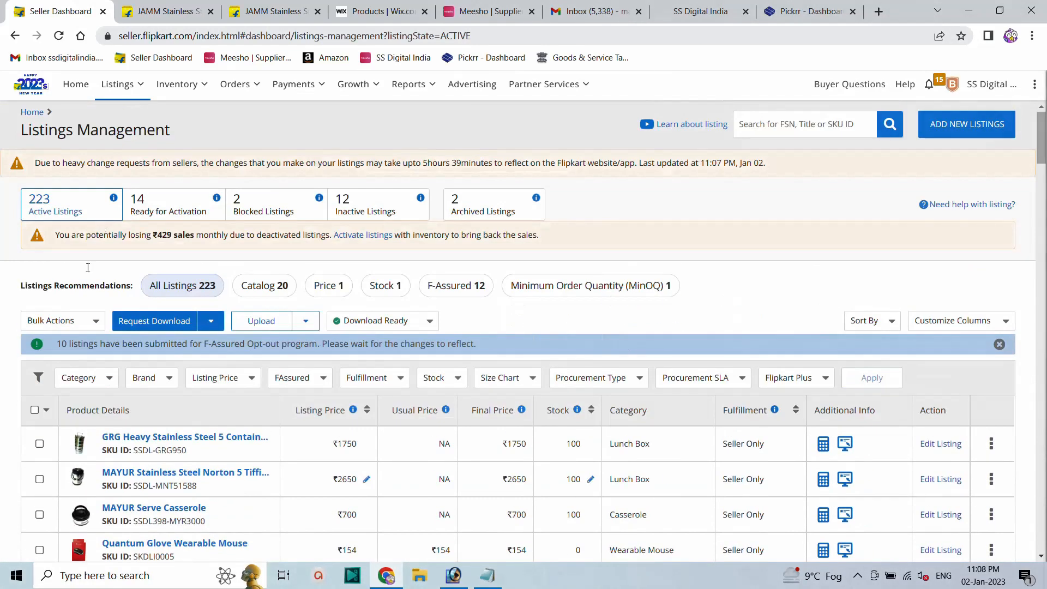
{"action": "left_click", "coordinate": [35, 410]}
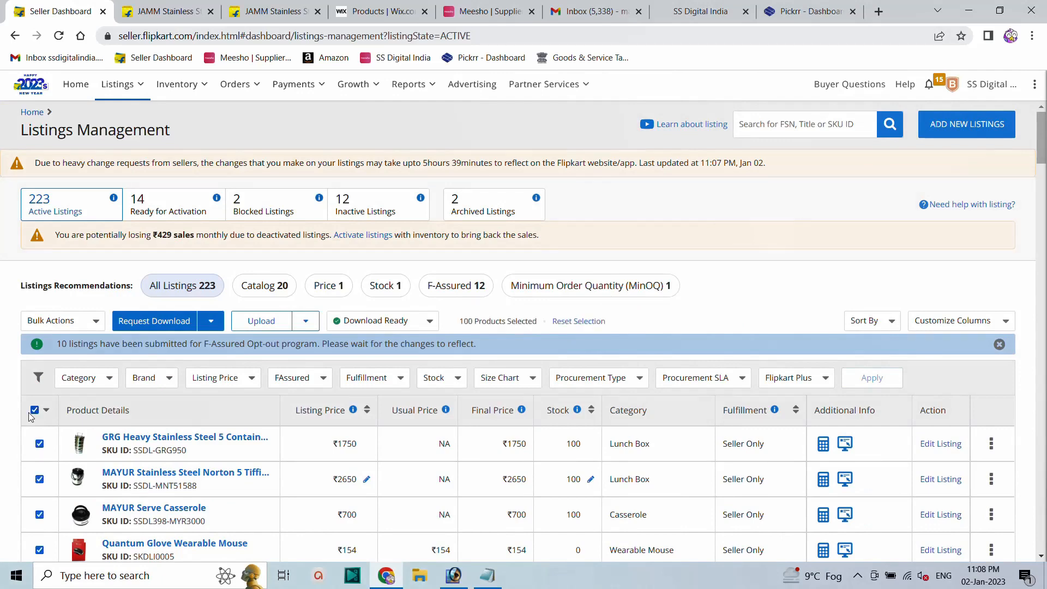
{"action": "left_click", "coordinate": [95, 321]}
{"action": "left_click", "coordinate": [76, 413]}
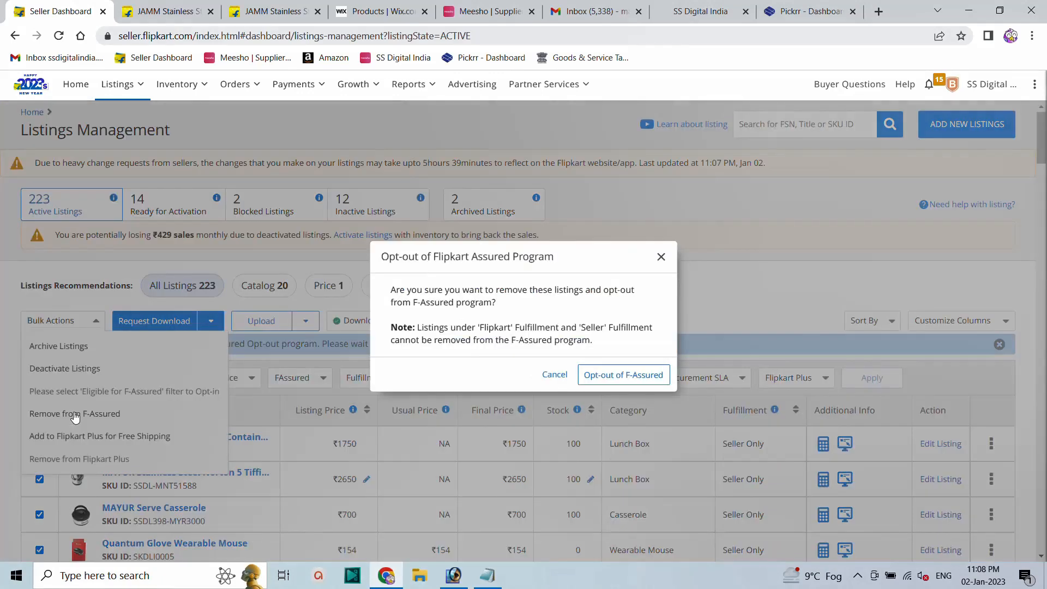
{"action": "left_click", "coordinate": [613, 379]}
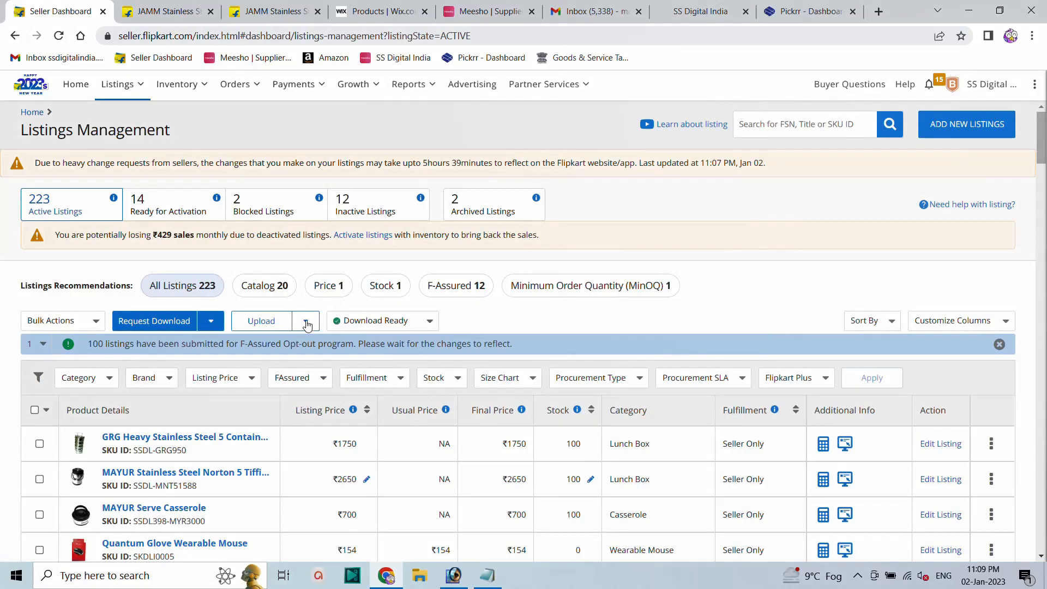
- Examine the F-Assured markers under Additional Info for the listings on the first page
{"action": "scroll", "coordinate": [315, 322], "scroll_direction": "down", "scroll_amount": 10}
{"action": "scroll", "coordinate": [349, 310], "scroll_direction": "down", "scroll_amount": 6}
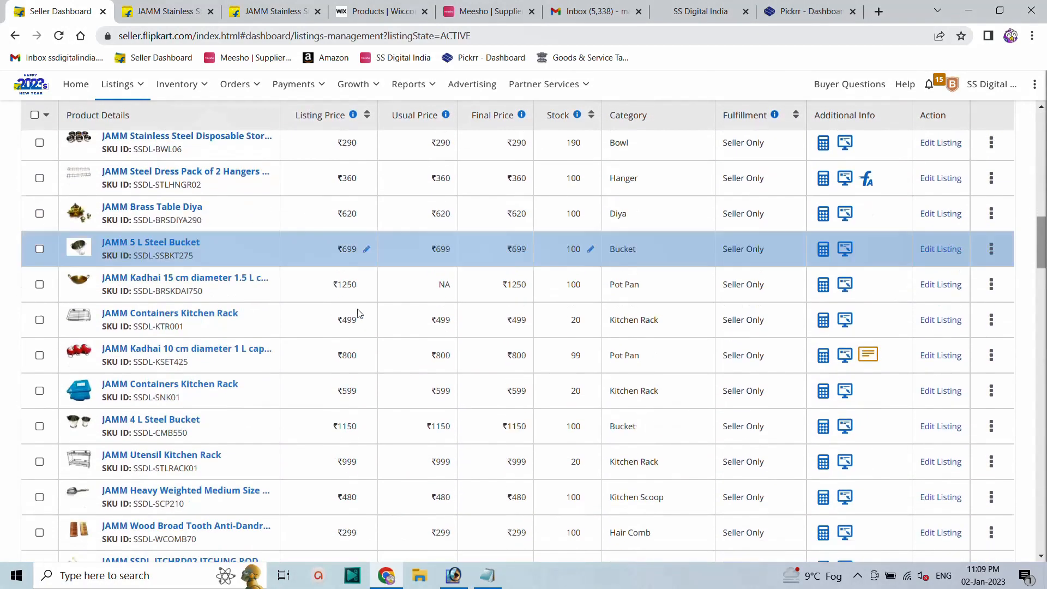
{"action": "scroll", "coordinate": [362, 311], "scroll_direction": "up", "scroll_amount": 11}
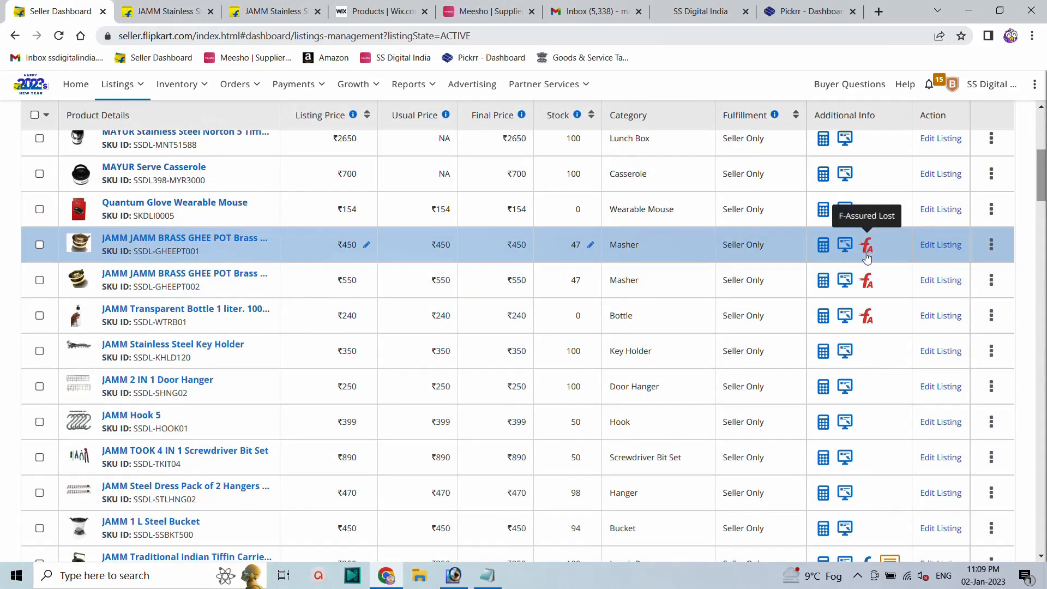
{"action": "scroll", "coordinate": [864, 256], "scroll_direction": "down", "scroll_amount": 5}
{"action": "scroll", "coordinate": [834, 282], "scroll_direction": "down", "scroll_amount": 18}
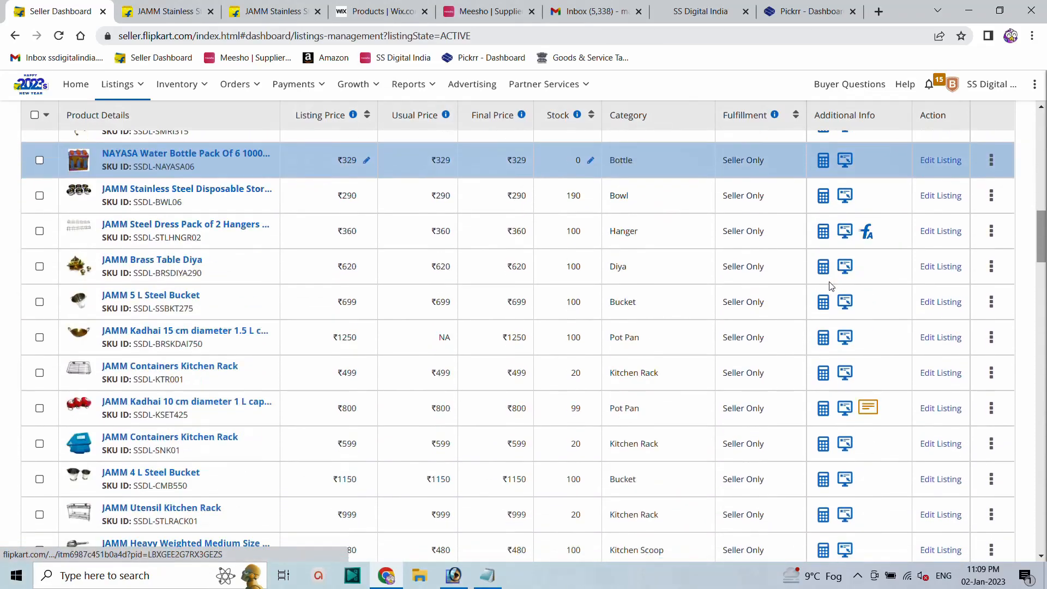
{"action": "scroll", "coordinate": [817, 288], "scroll_direction": "down", "scroll_amount": 20}
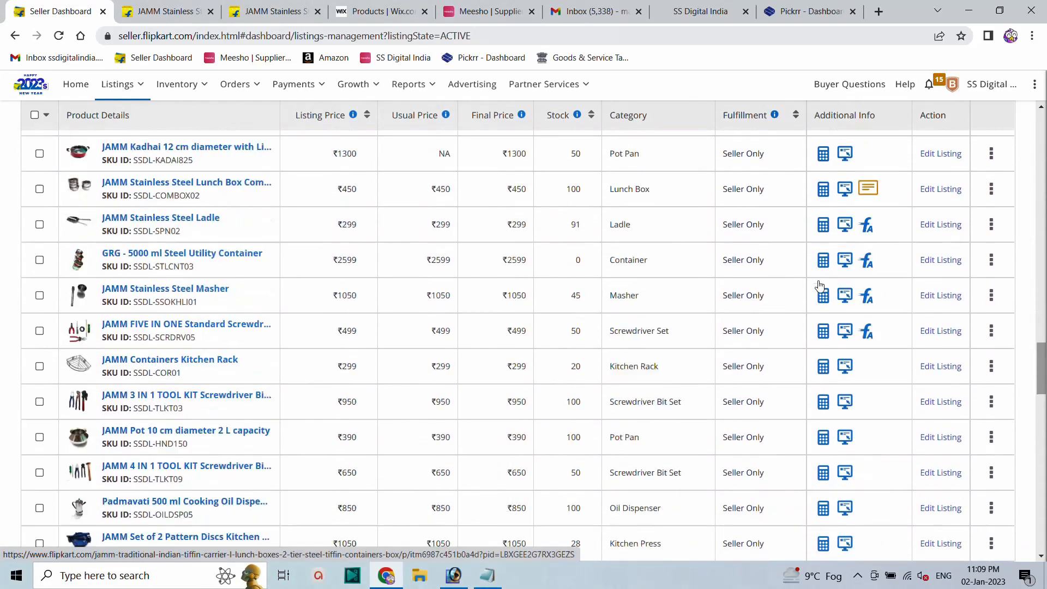
{"action": "scroll", "coordinate": [818, 281], "scroll_direction": "down", "scroll_amount": 12}
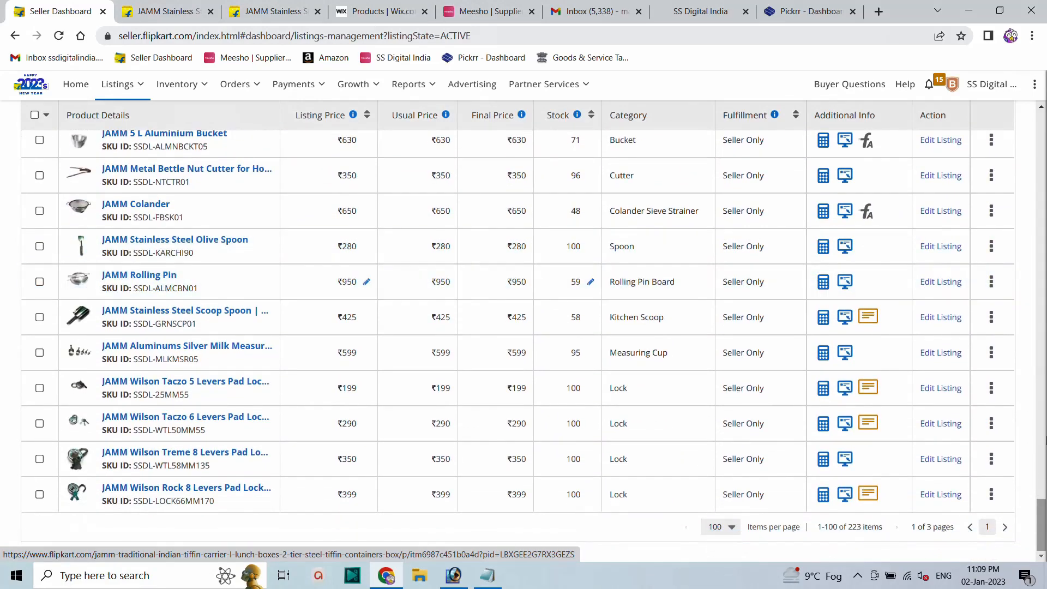
{"action": "left_click_drag", "start_coordinate": [1043, 528], "coordinate": [1042, 530]}
- Keep 100 items per page and go to the second page of listings
{"action": "left_click", "coordinate": [731, 527]}
{"action": "left_click", "coordinate": [731, 528]}
{"action": "left_click", "coordinate": [731, 528]}
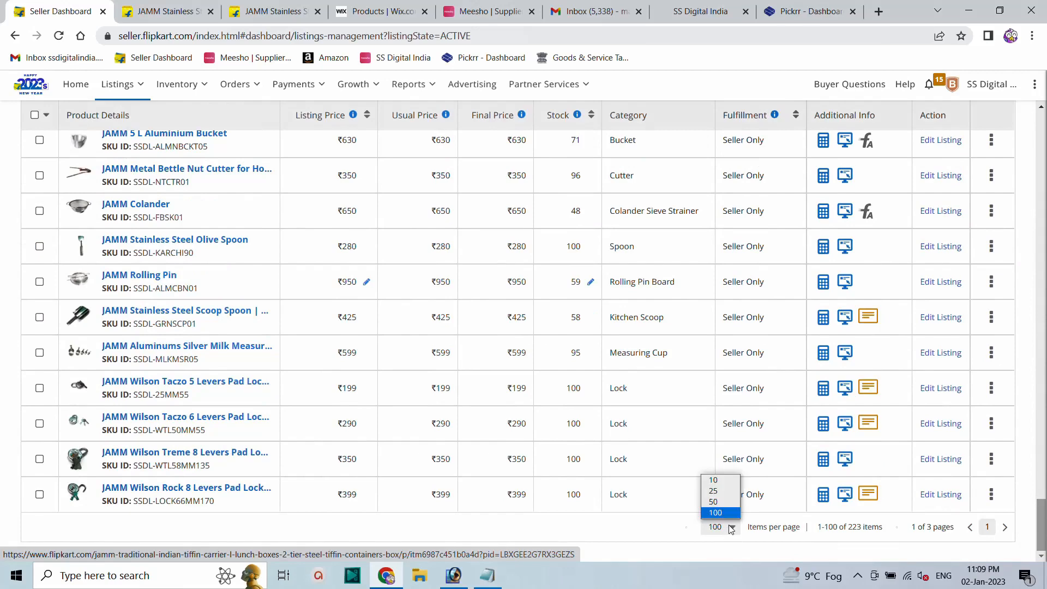
{"action": "left_click", "coordinate": [731, 528]}
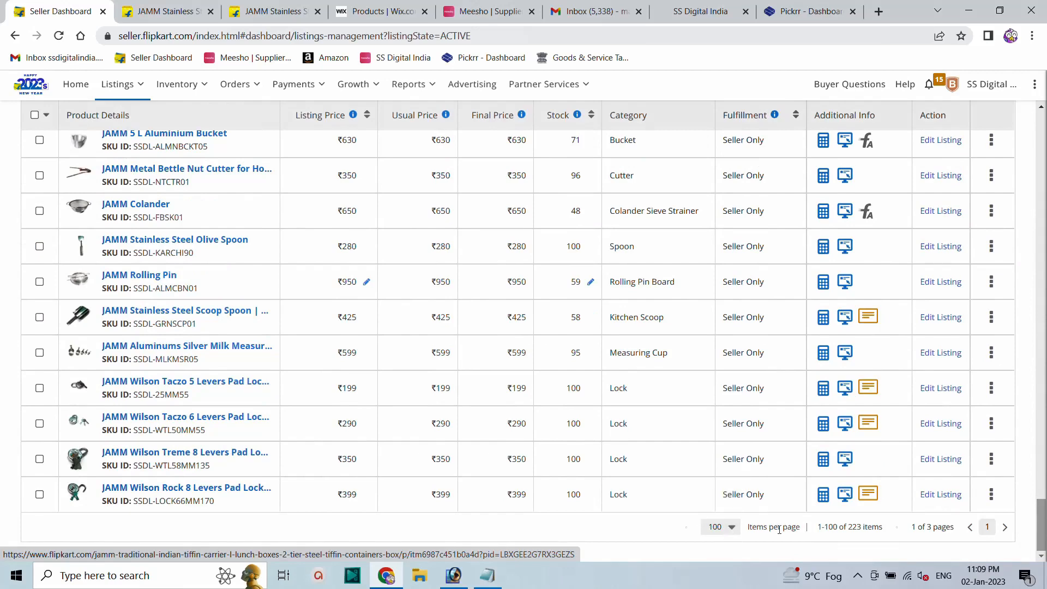
{"action": "left_click", "coordinate": [1005, 528]}
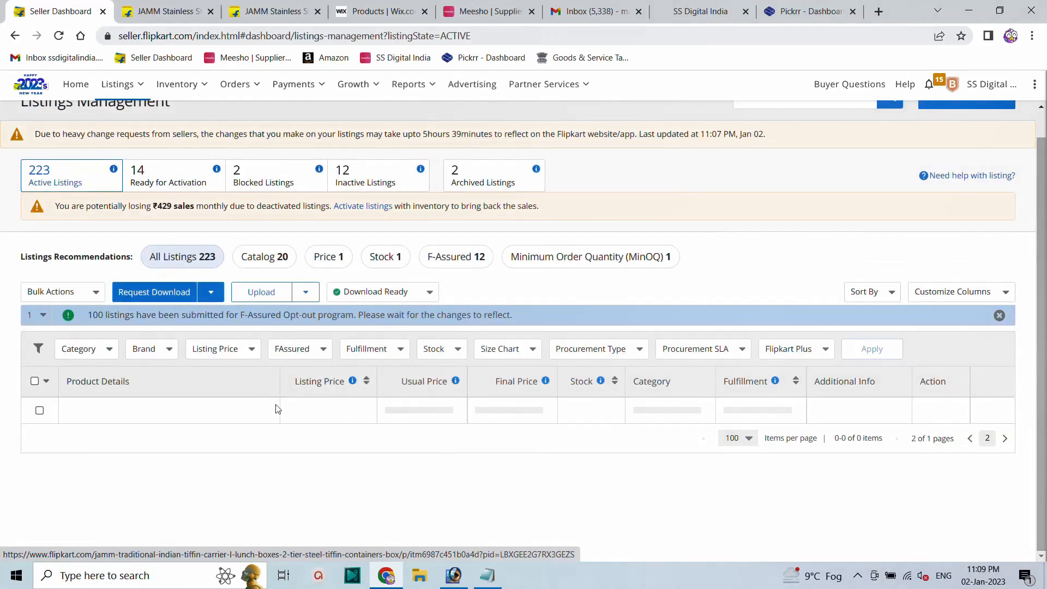
- Select all 100 listings on the second page and opt them out of the F-Assured program in bulk
{"action": "scroll", "coordinate": [277, 404], "scroll_direction": "down", "scroll_amount": 10}
{"action": "scroll", "coordinate": [125, 354], "scroll_direction": "up", "scroll_amount": 5}
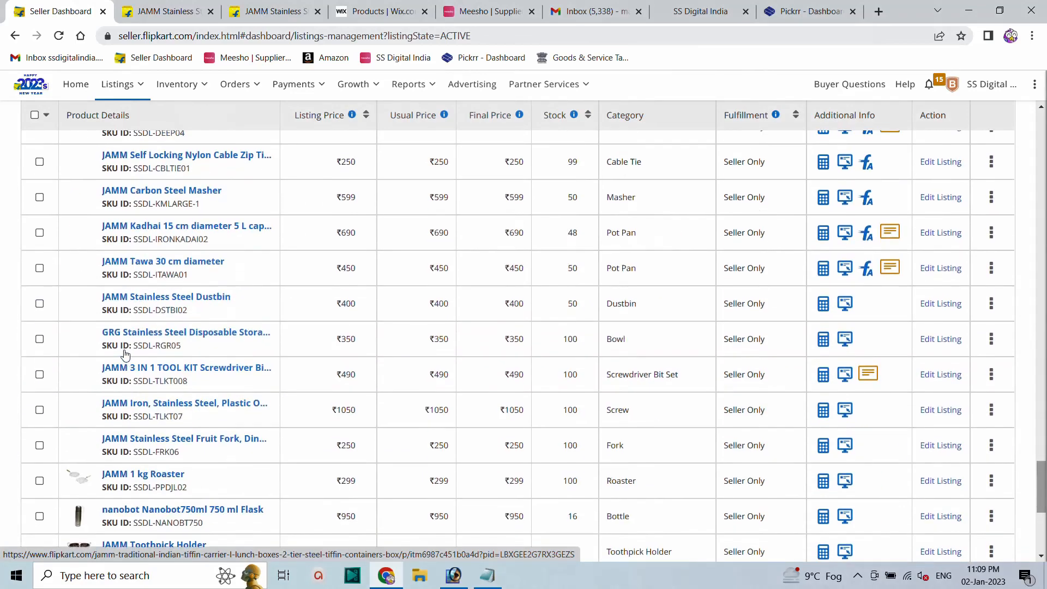
{"action": "scroll", "coordinate": [124, 355], "scroll_direction": "up", "scroll_amount": 20}
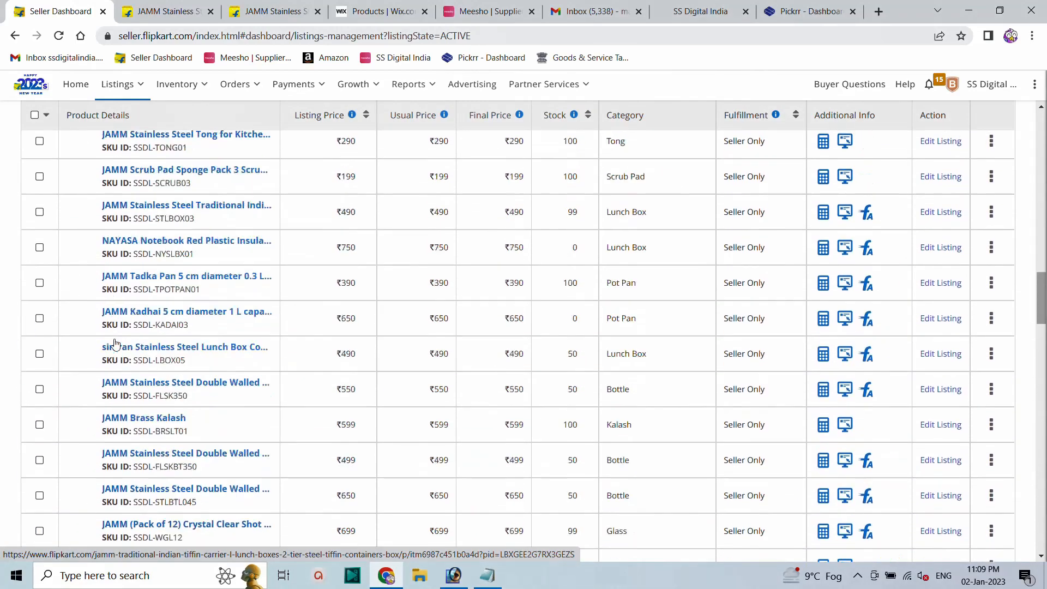
{"action": "scroll", "coordinate": [114, 343], "scroll_direction": "up", "scroll_amount": 20}
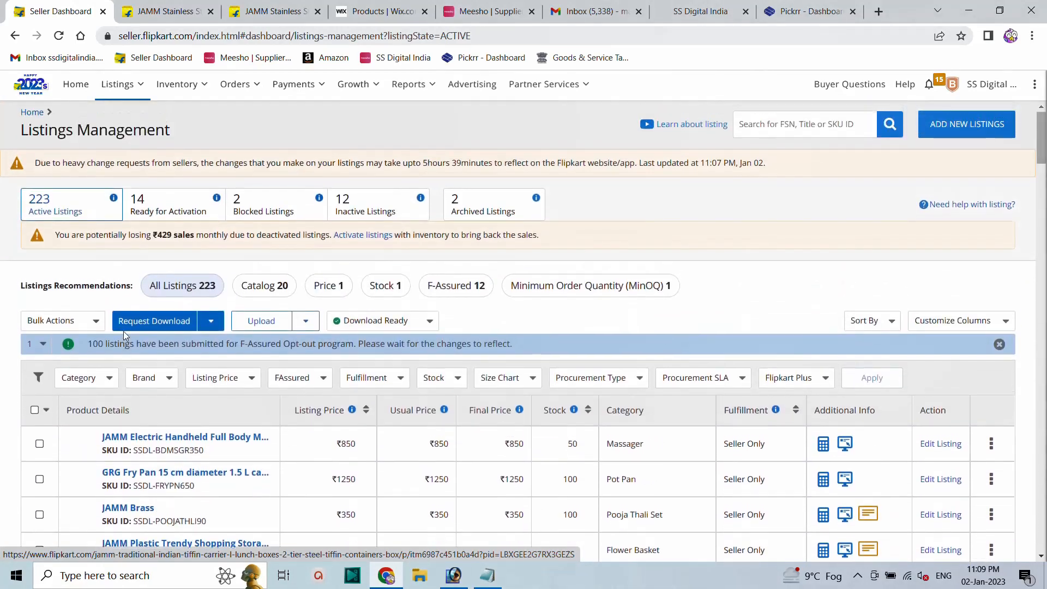
{"action": "left_click", "coordinate": [90, 324]}
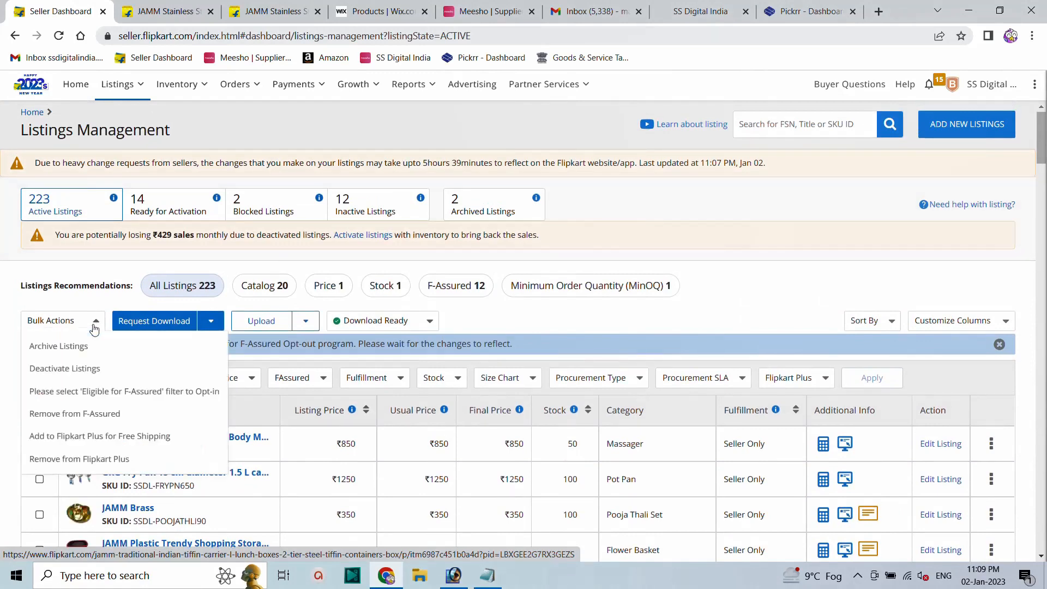
{"action": "left_click", "coordinate": [111, 271]}
{"action": "left_click", "coordinate": [35, 410]}
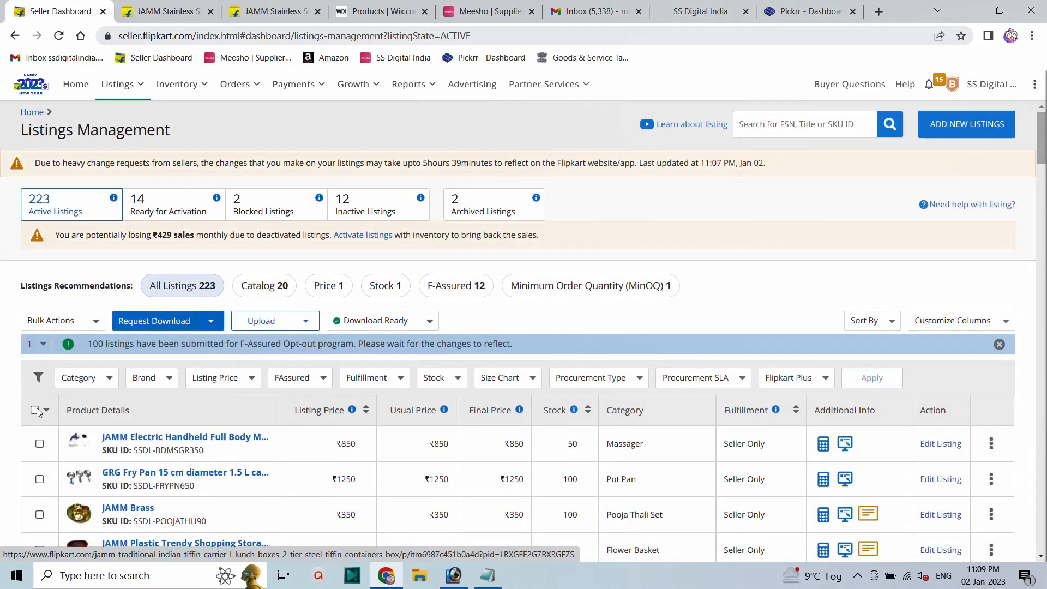
{"action": "left_click", "coordinate": [95, 323]}
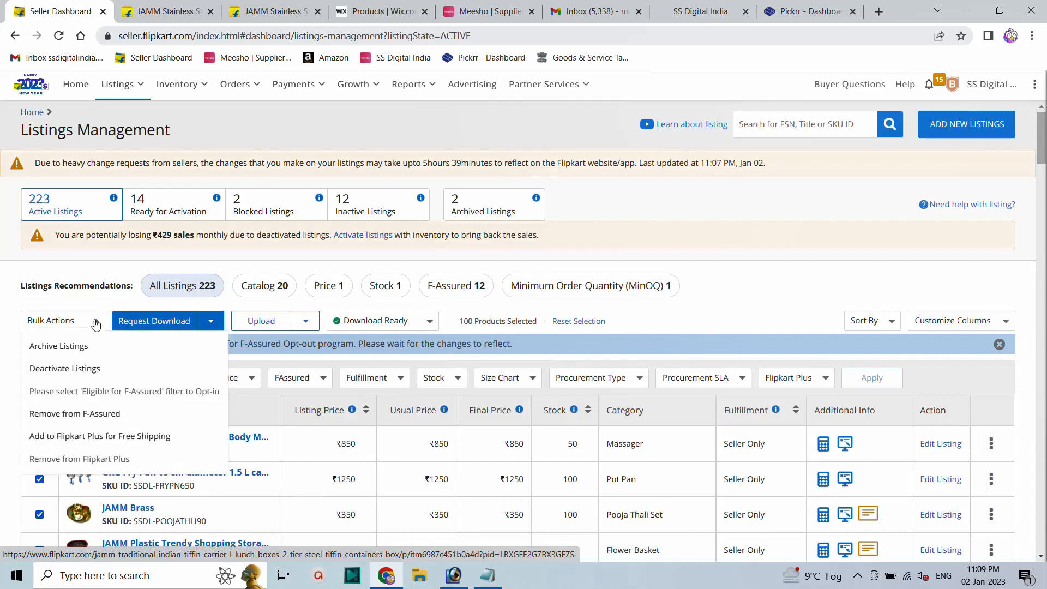
{"action": "left_click", "coordinate": [68, 418]}
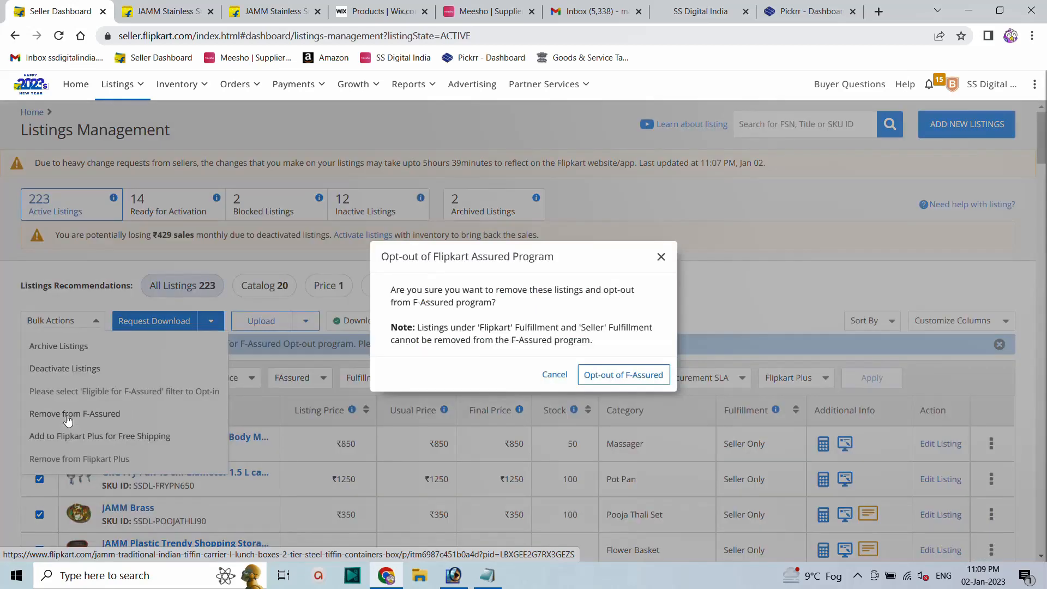
{"action": "left_click", "coordinate": [625, 374]}
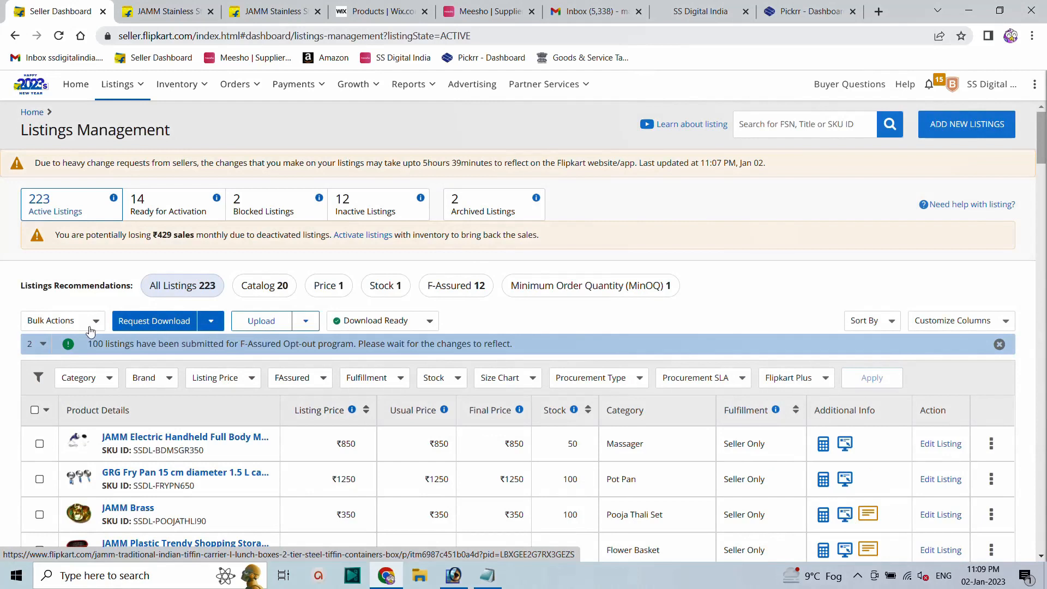
{"action": "left_click", "coordinate": [34, 411]}
{"action": "left_click", "coordinate": [324, 378]}
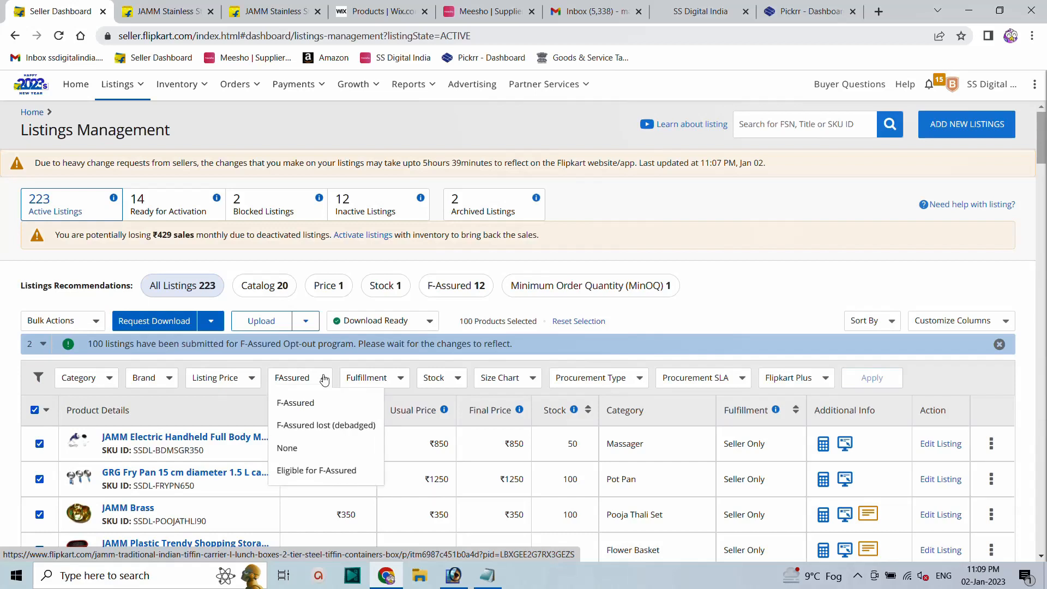
{"action": "left_click", "coordinate": [289, 405]}
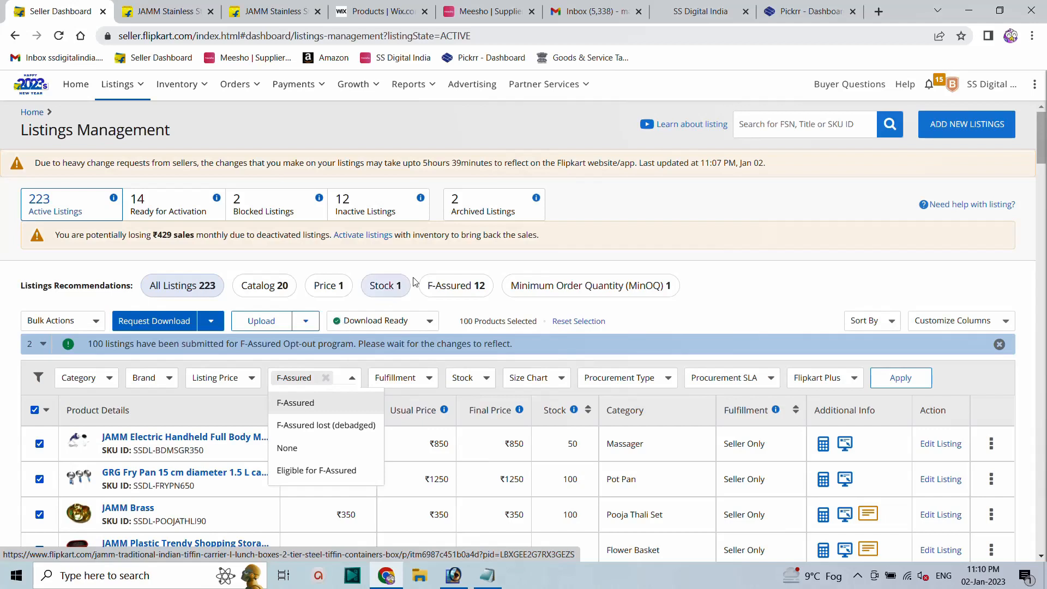
- Open the F-Assured listing recommendations and examine the listings offered for the F-Assured badge
{"action": "left_click", "coordinate": [454, 285]}
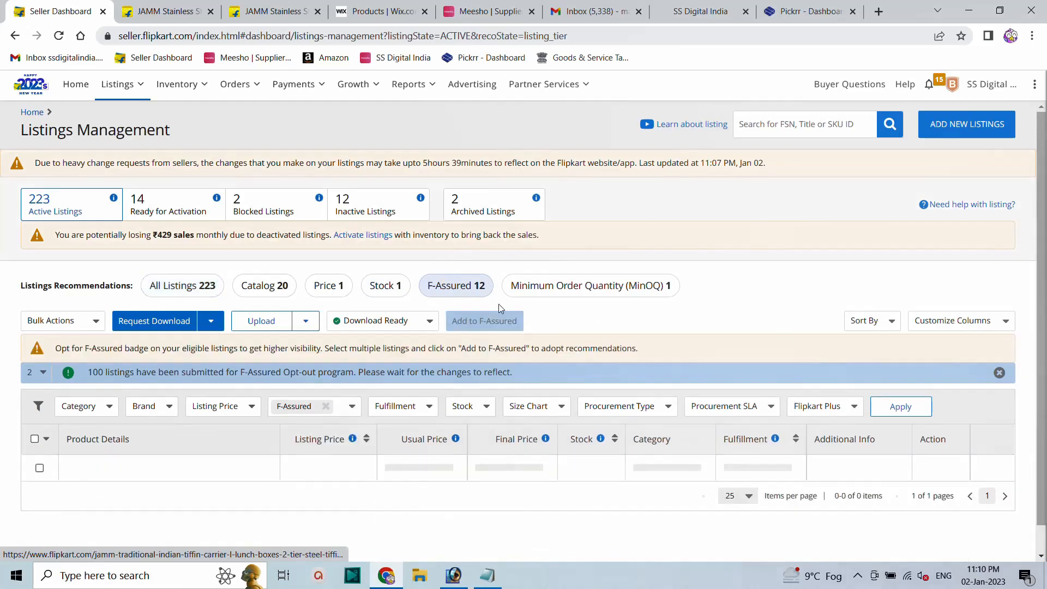
{"action": "scroll", "coordinate": [443, 331], "scroll_direction": "down", "scroll_amount": 1}
{"action": "scroll", "coordinate": [442, 330], "scroll_direction": "down", "scroll_amount": 4}
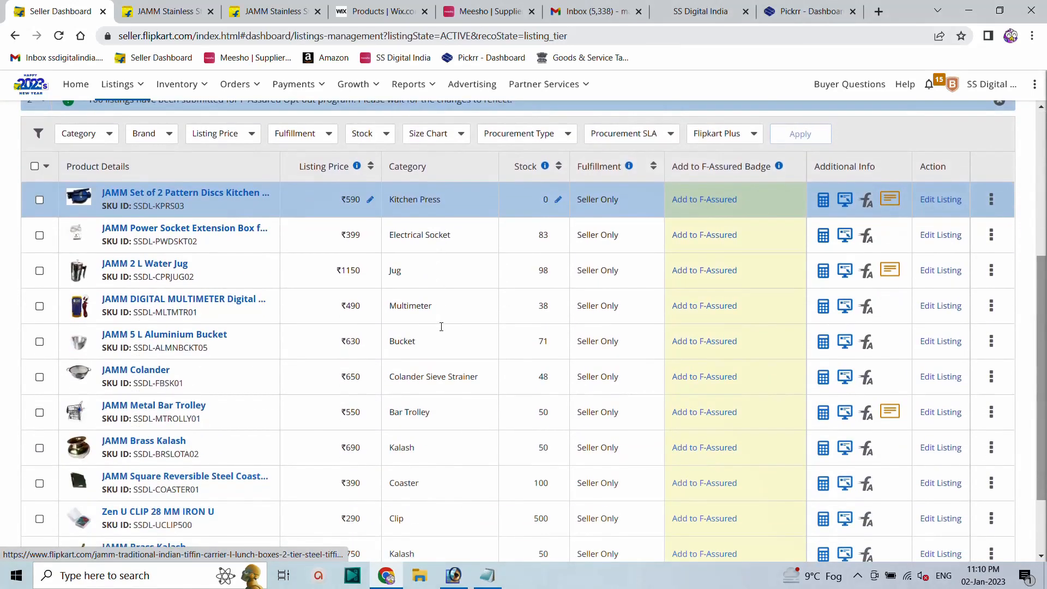
{"action": "scroll", "coordinate": [444, 333], "scroll_direction": "down", "scroll_amount": 2}
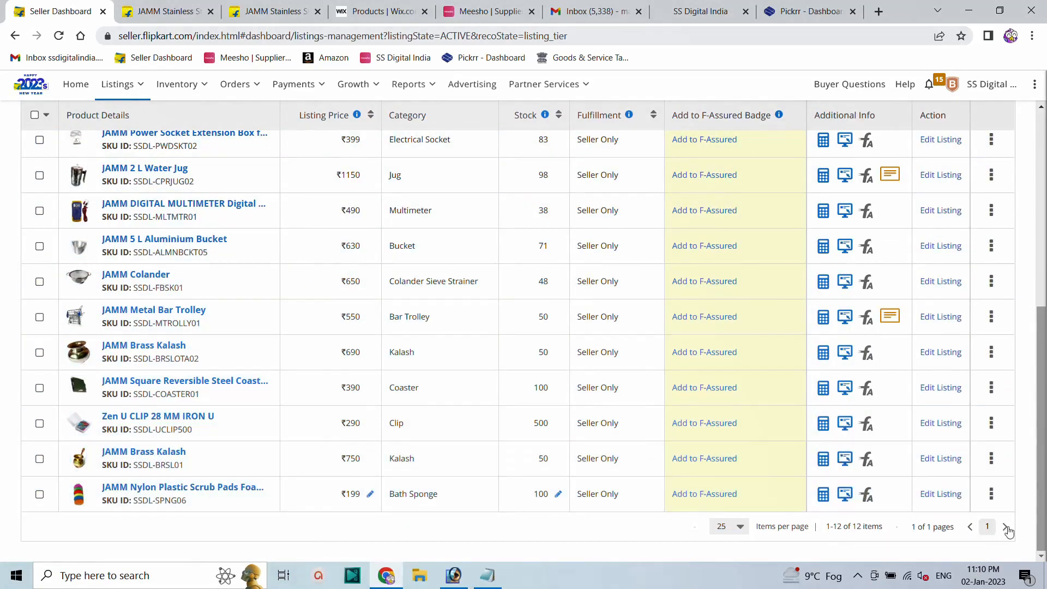
{"action": "scroll", "coordinate": [788, 358], "scroll_direction": "up", "scroll_amount": 7}
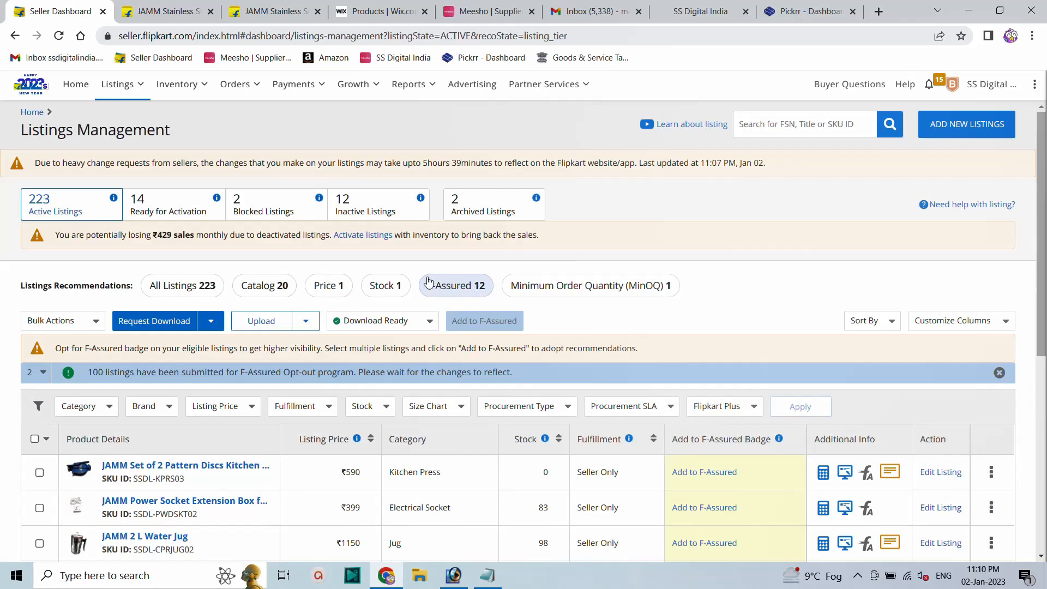
{"action": "scroll", "coordinate": [429, 282], "scroll_direction": "down", "scroll_amount": 3}
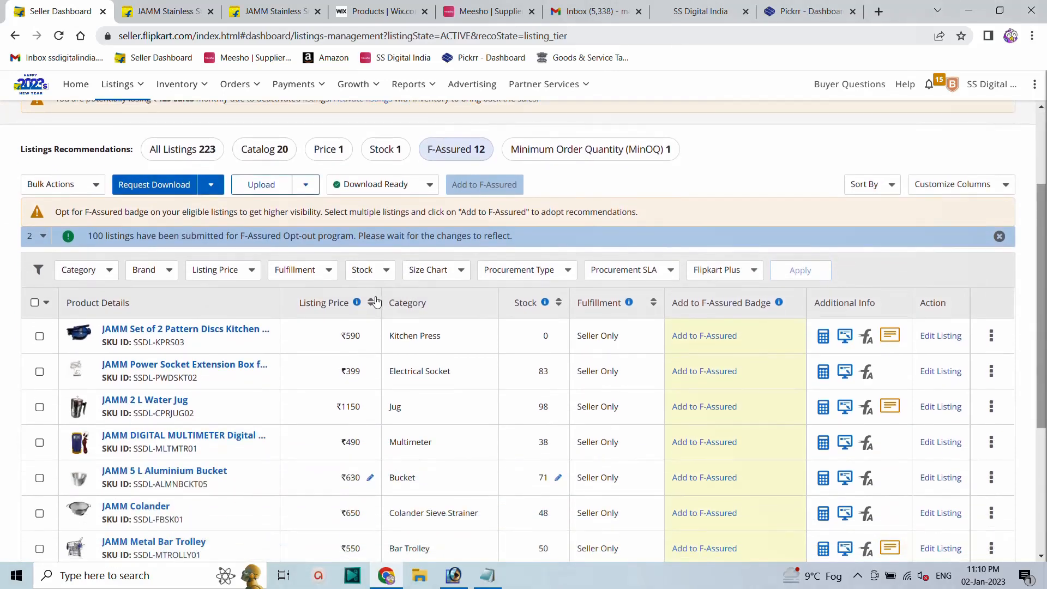
{"action": "mouse_move", "coordinate": [358, 307]}
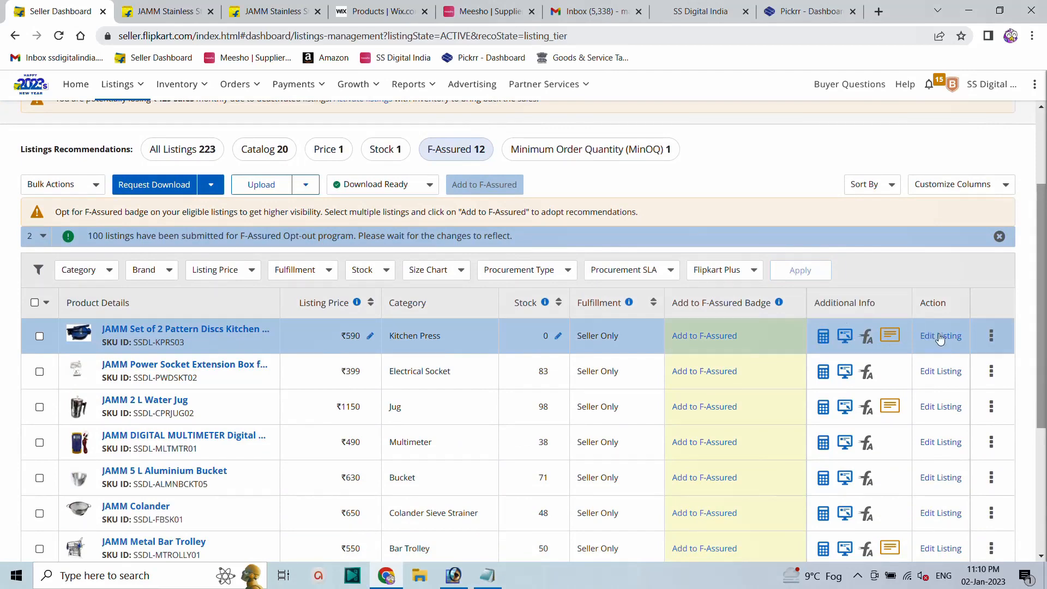
- View the Flipkart product page of the JAMM Set of 2 Pattern Discs Kitchen Press listing, and close it
{"action": "left_click", "coordinate": [212, 331]}
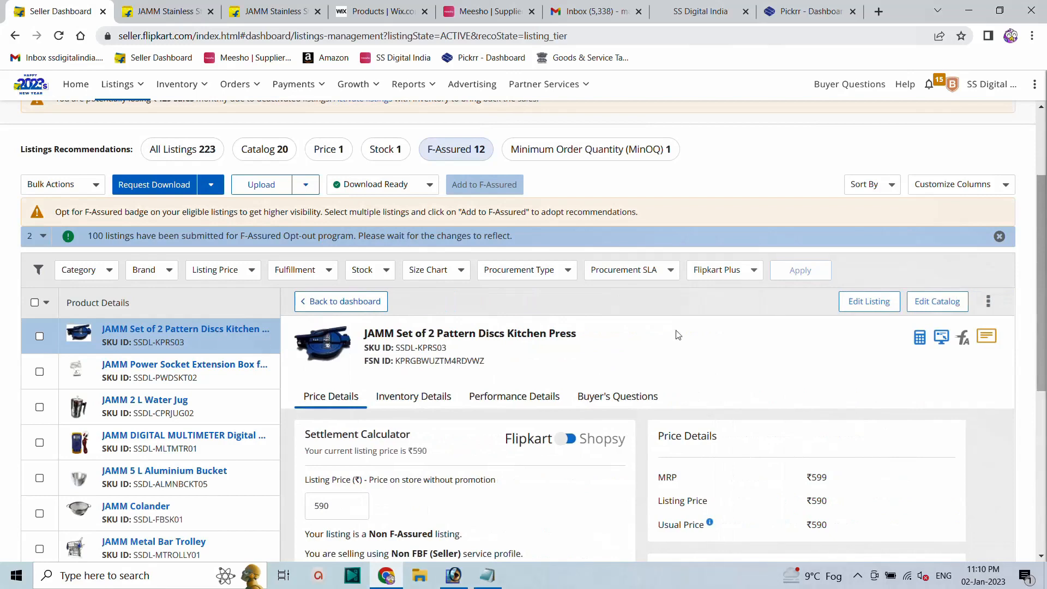
{"action": "left_click", "coordinate": [941, 337]}
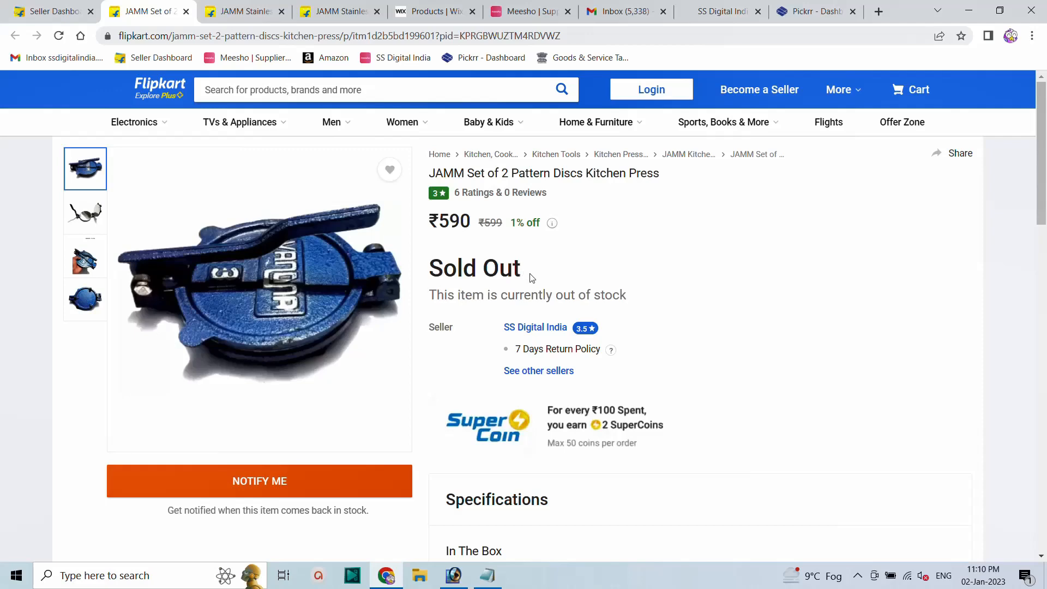
{"action": "left_click", "coordinate": [185, 12]}
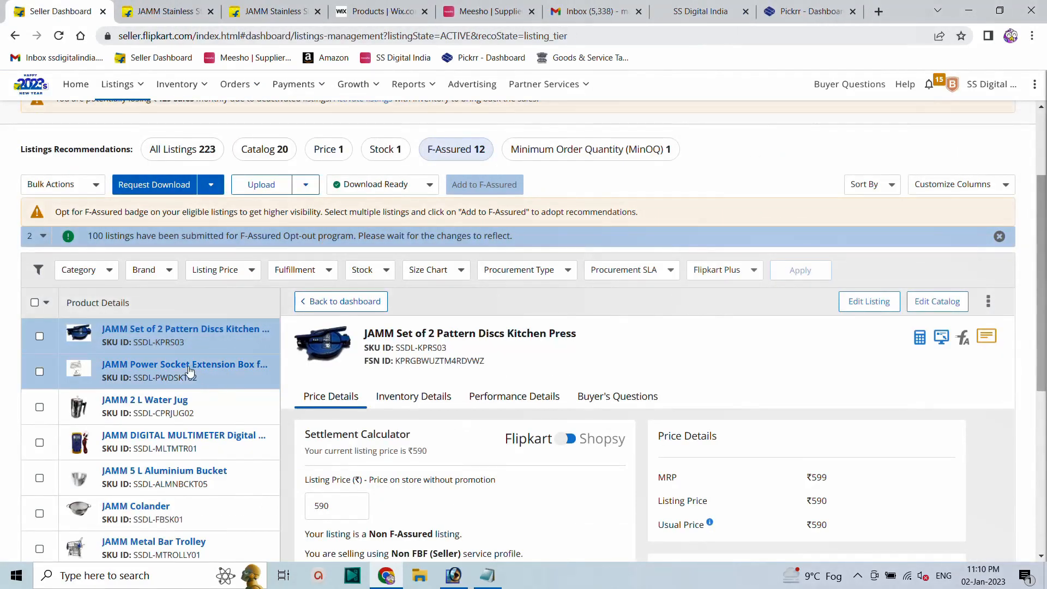
- Open the JAMM Metal Bar Trolley listing, view its Flipkart product page, and return to the seller dashboard
{"action": "scroll", "coordinate": [166, 350], "scroll_direction": "down", "scroll_amount": 5}
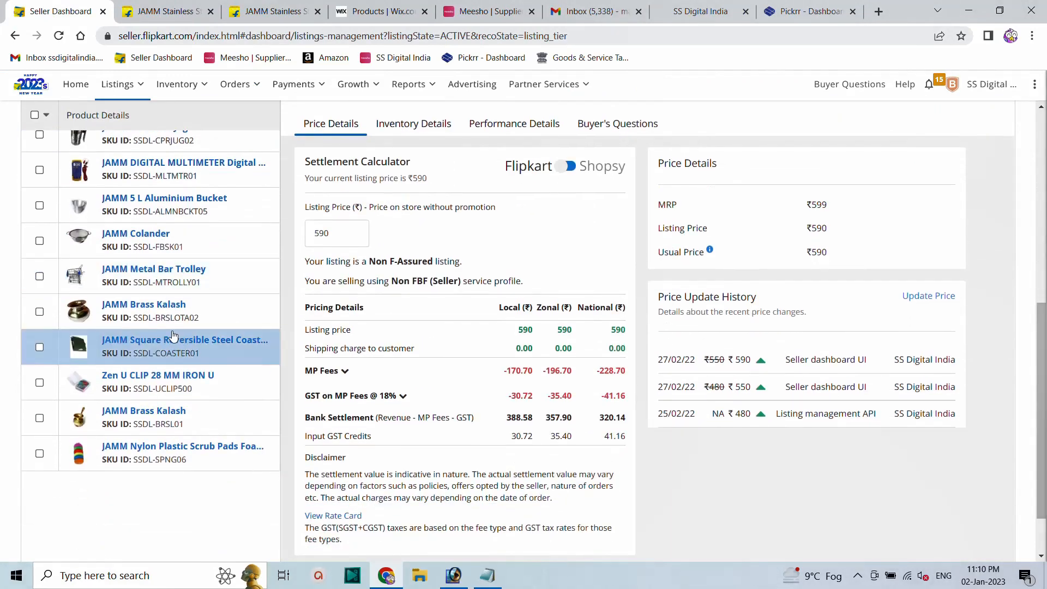
{"action": "left_click", "coordinate": [141, 273]}
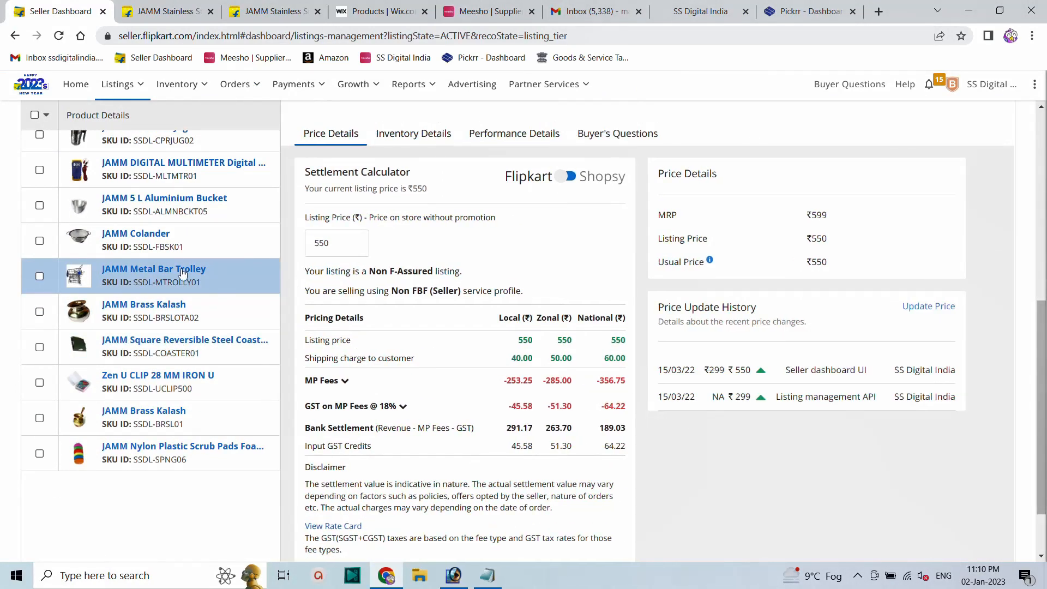
{"action": "scroll", "coordinate": [862, 202], "scroll_direction": "up", "scroll_amount": 6}
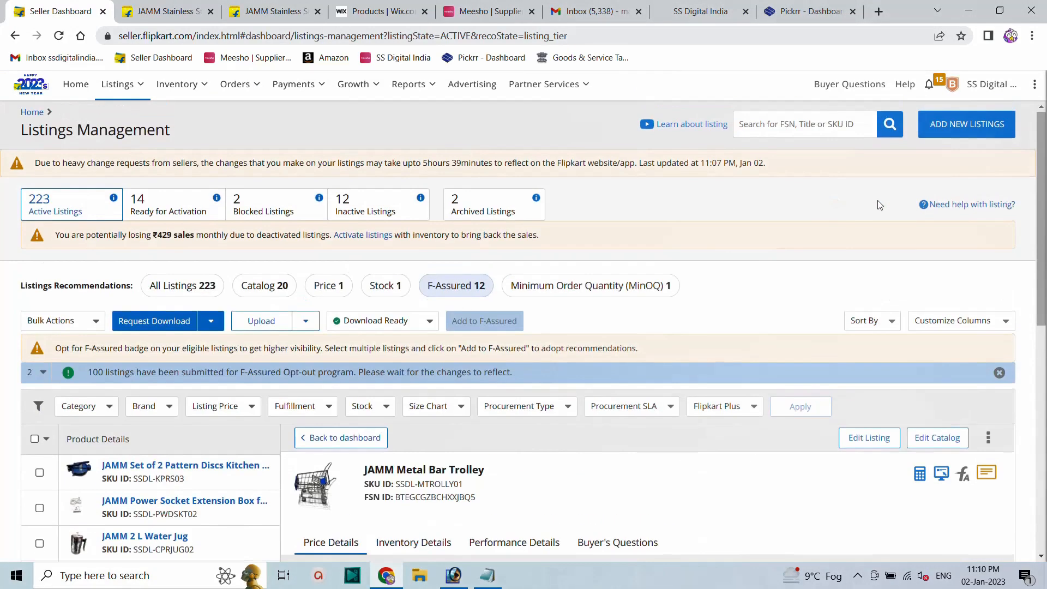
{"action": "left_click", "coordinate": [942, 474]}
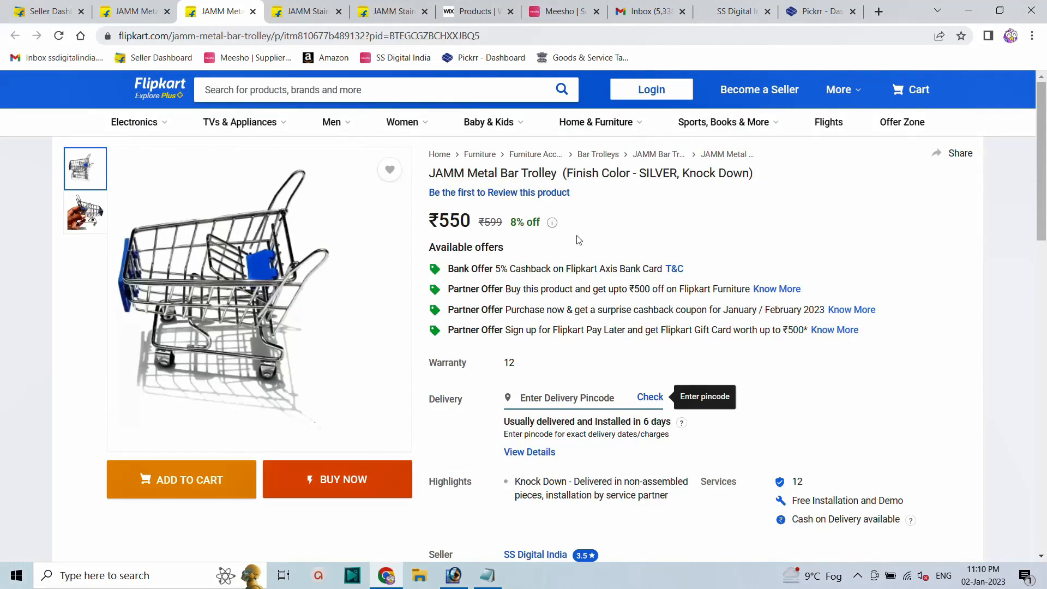
{"action": "left_click", "coordinate": [43, 14]}
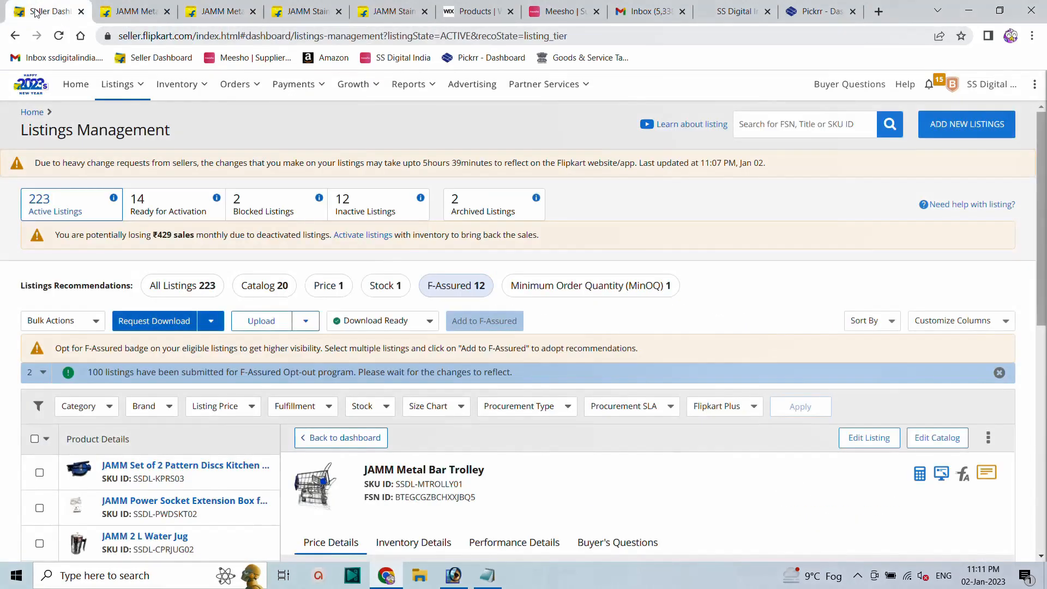
- Edit the JAMM Metal Bar Trolley listing, keeping its status Active, set its procurement type to Instock, and submit the change
{"action": "scroll", "coordinate": [742, 330], "scroll_direction": "down", "scroll_amount": 3}
{"action": "scroll", "coordinate": [664, 337], "scroll_direction": "down", "scroll_amount": 6}
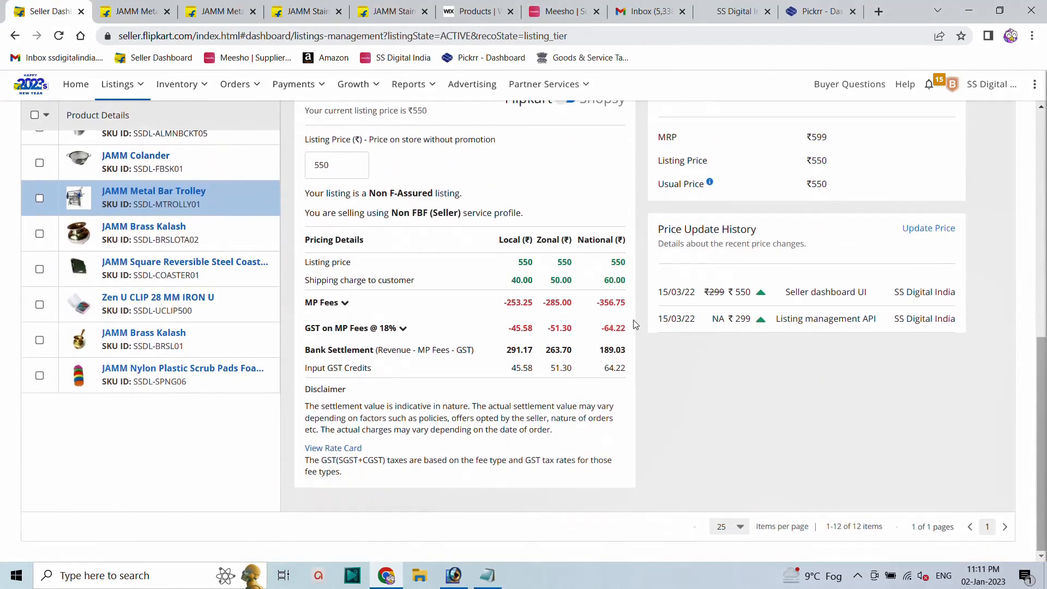
{"action": "scroll", "coordinate": [634, 324], "scroll_direction": "up", "scroll_amount": 6}
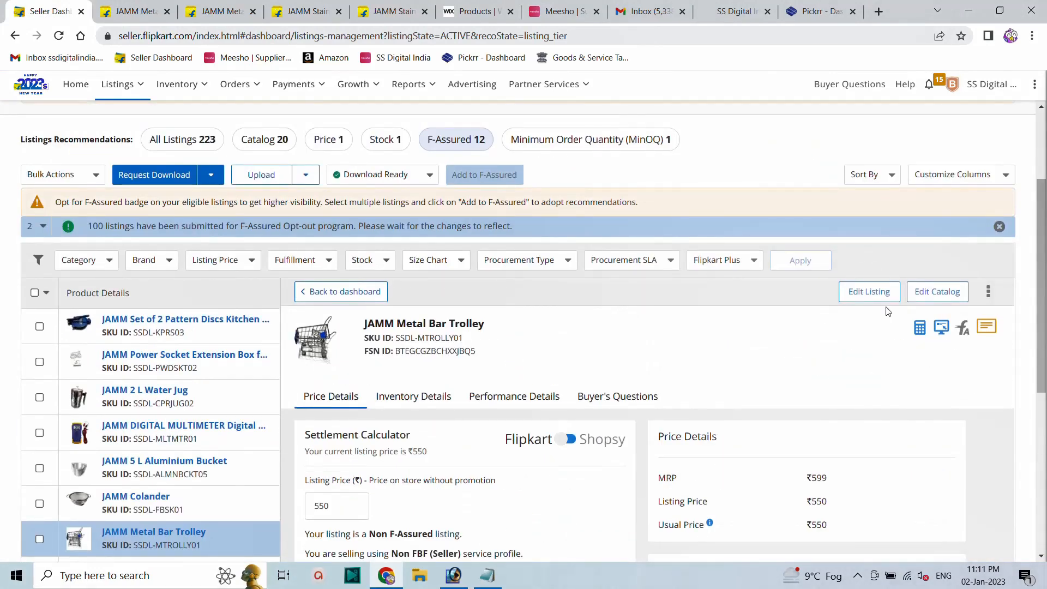
{"action": "left_click", "coordinate": [861, 296]}
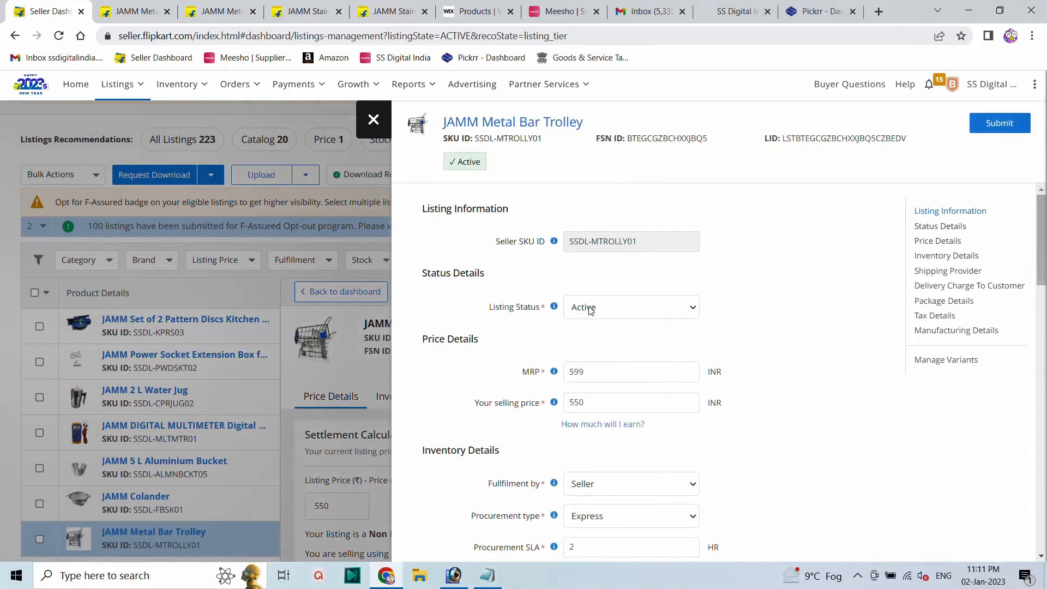
{"action": "left_click", "coordinate": [589, 310]}
{"action": "left_click", "coordinate": [592, 327]}
{"action": "scroll", "coordinate": [594, 329], "scroll_direction": "down", "scroll_amount": 3}
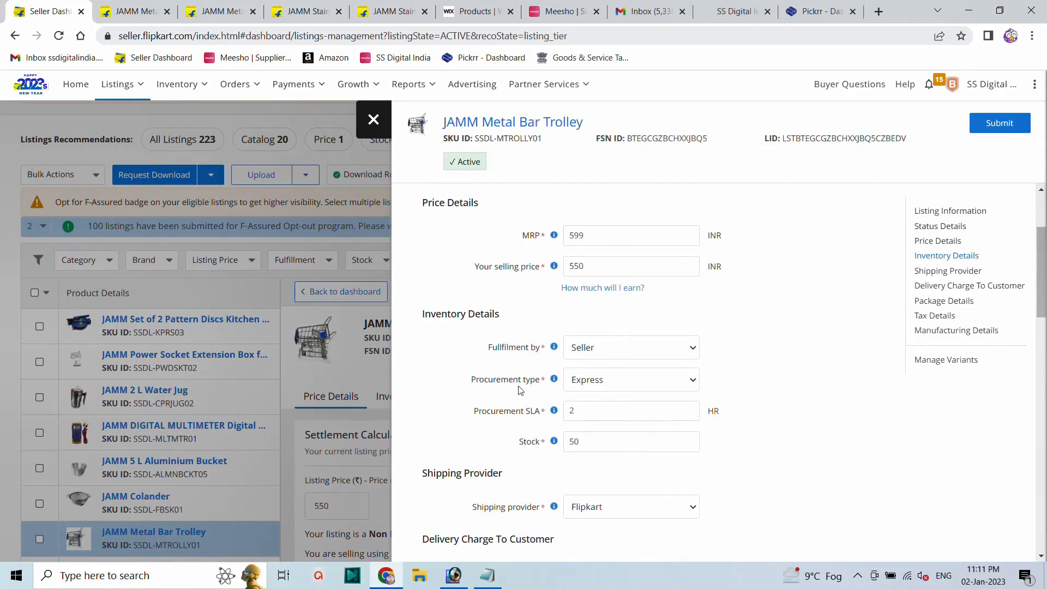
{"action": "left_click", "coordinate": [609, 380]}
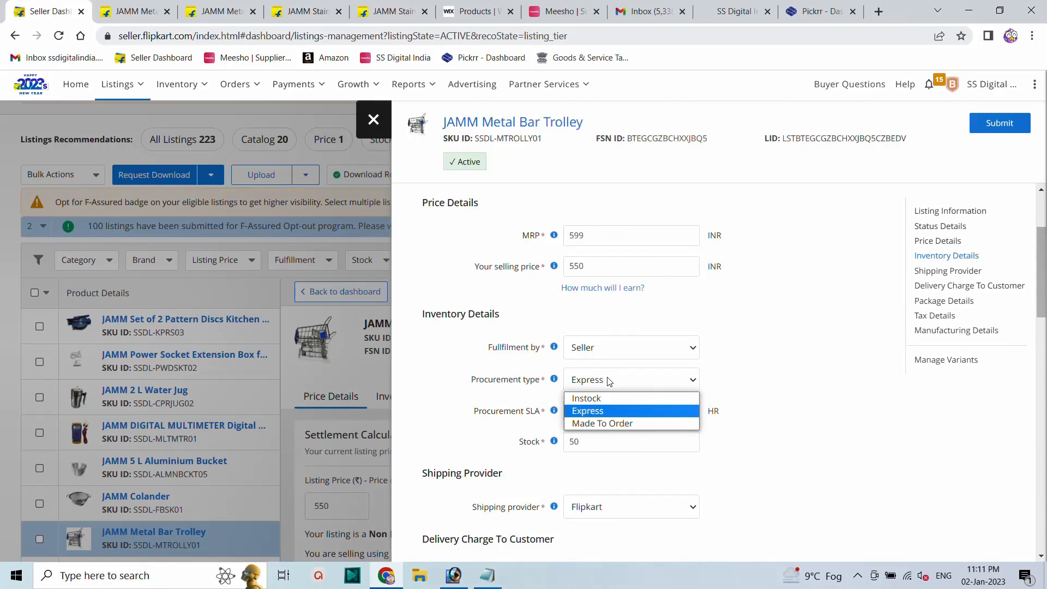
{"action": "left_click", "coordinate": [586, 399]}
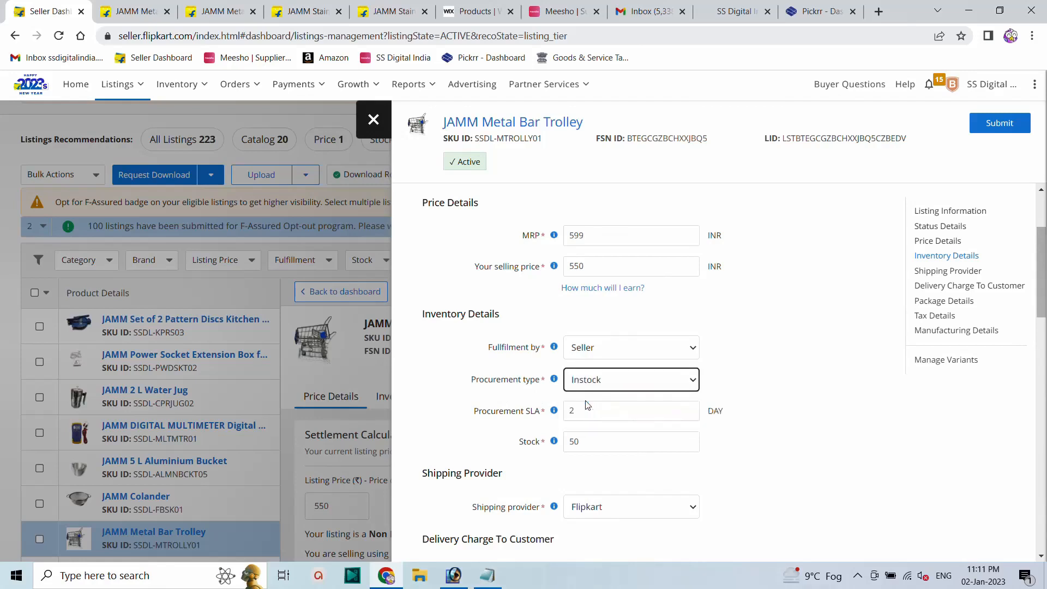
{"action": "left_click", "coordinate": [615, 385]}
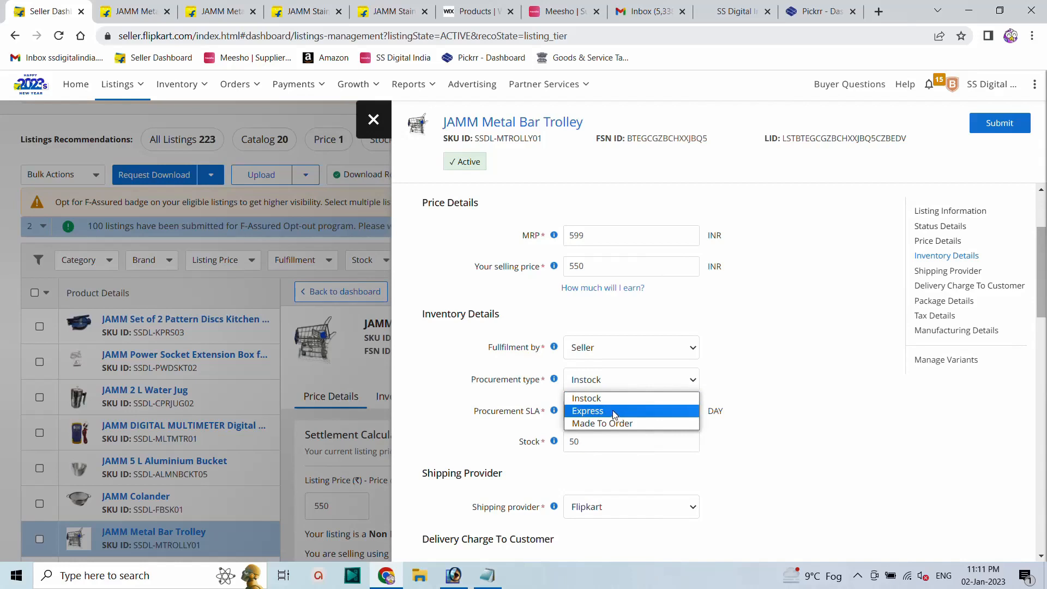
{"action": "left_click", "coordinate": [587, 400]}
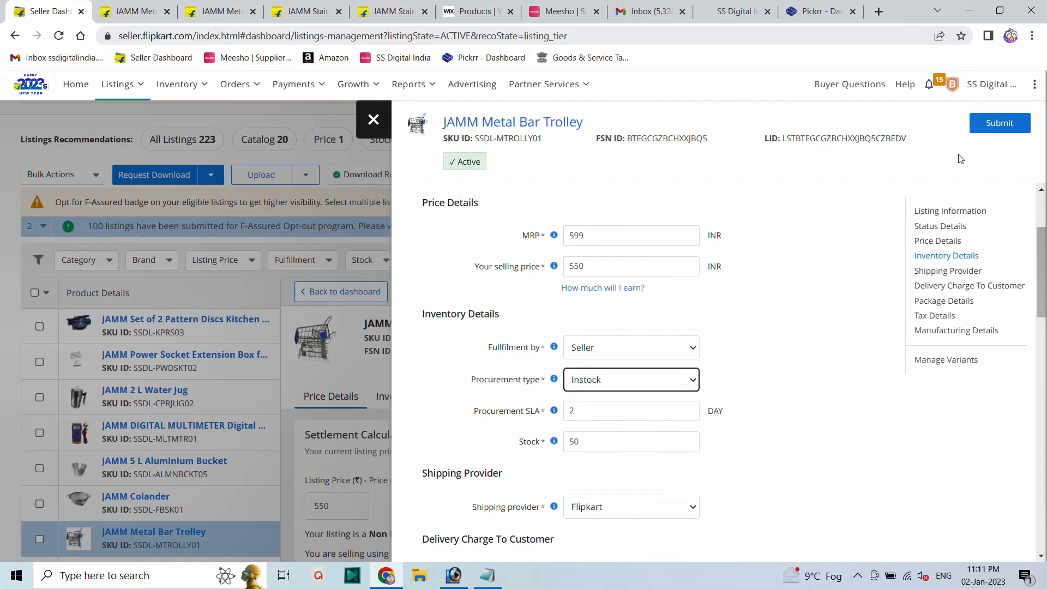
{"action": "left_click", "coordinate": [999, 124]}
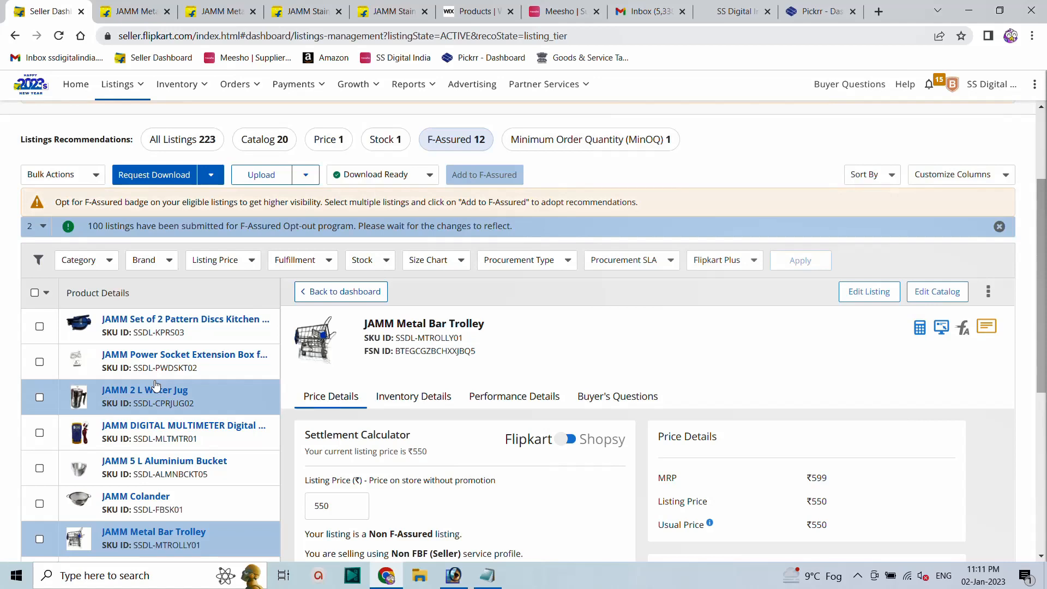
{"action": "scroll", "coordinate": [157, 386], "scroll_direction": "down", "scroll_amount": 2}
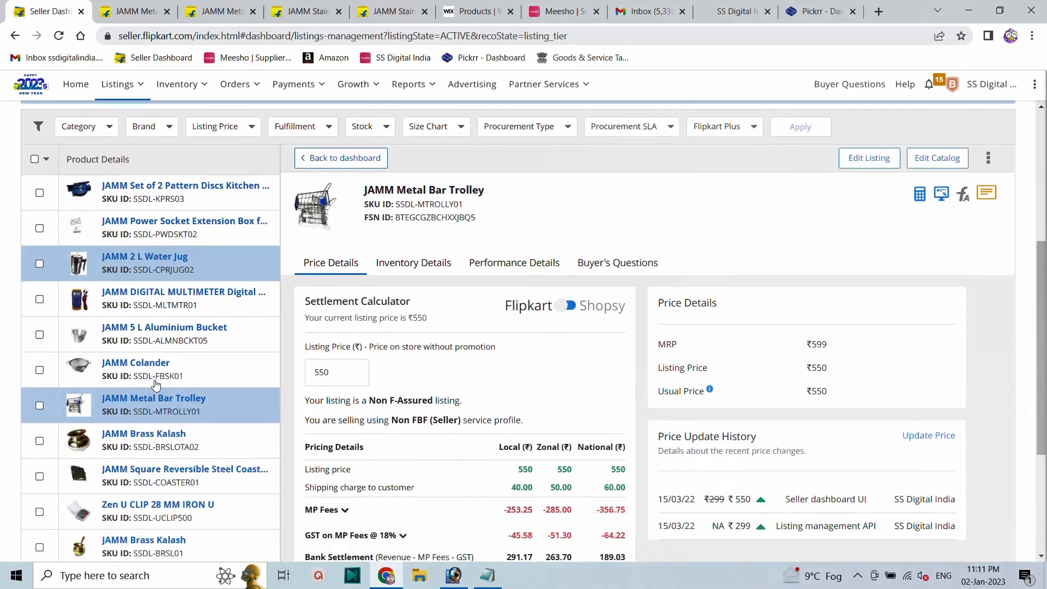
{"action": "scroll", "coordinate": [154, 383], "scroll_direction": "down", "scroll_amount": 2}
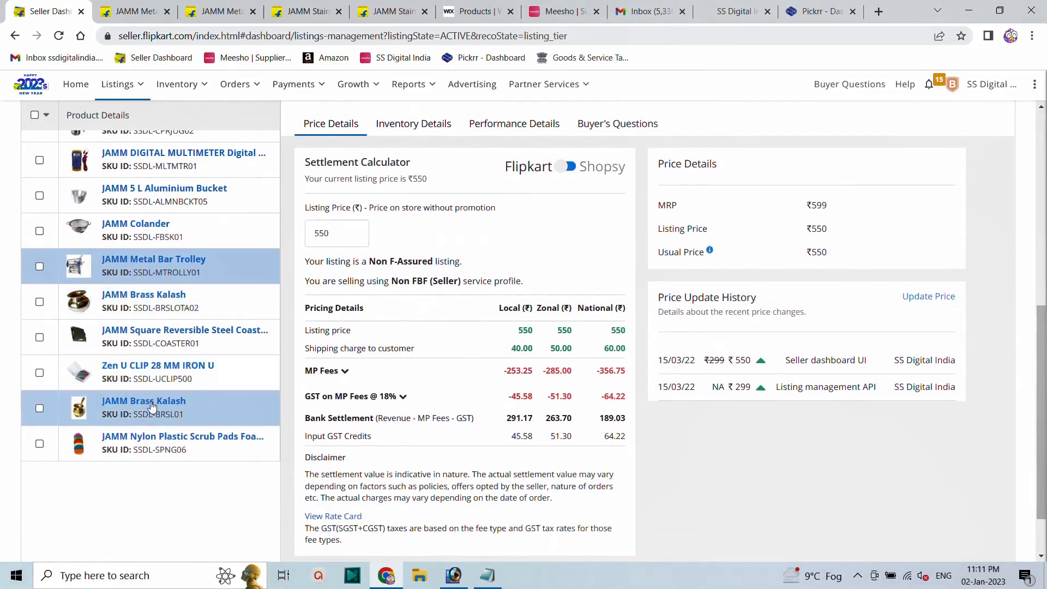
- Edit the JAMM Brass Kalash listing with SKU SSDL-BRSL01, set its procurement type to Instock, and submit the change
{"action": "left_click", "coordinate": [143, 411]}
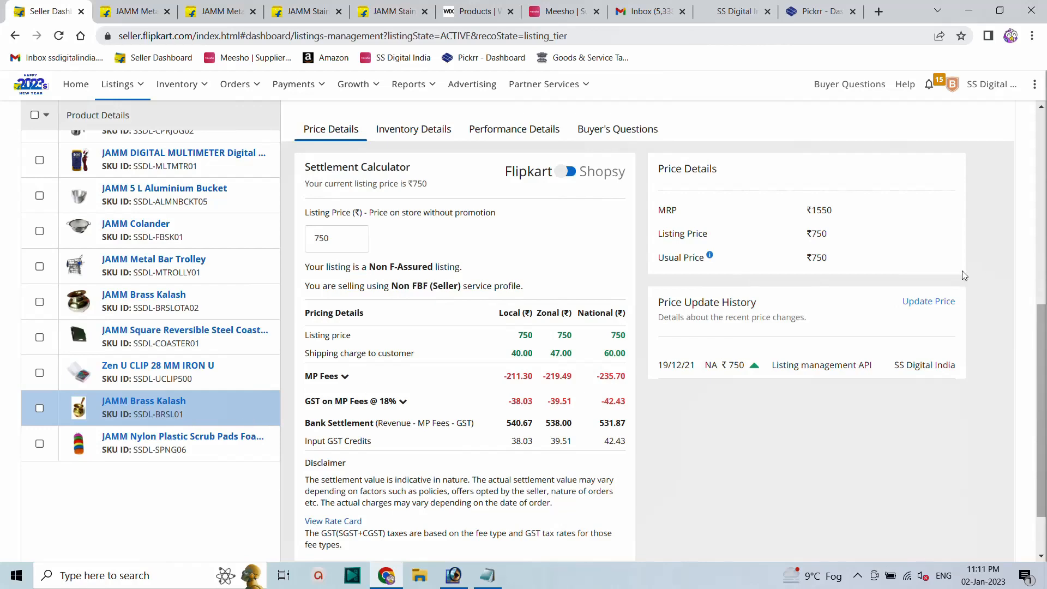
{"action": "scroll", "coordinate": [807, 295], "scroll_direction": "up", "scroll_amount": 3}
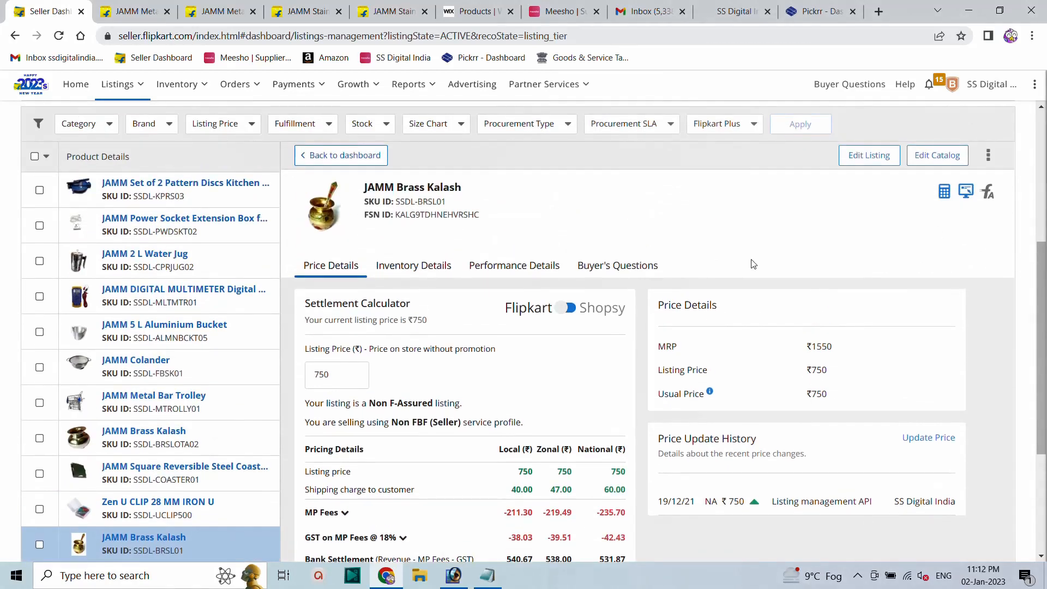
{"action": "double_click", "coordinate": [856, 157]}
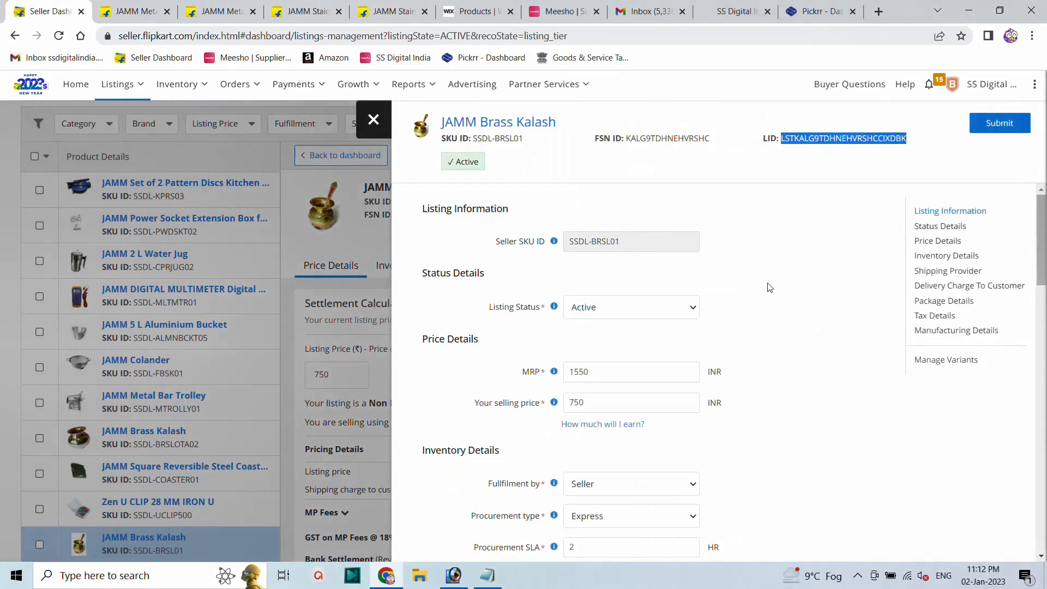
{"action": "scroll", "coordinate": [620, 321], "scroll_direction": "down", "scroll_amount": 1}
{"action": "scroll", "coordinate": [620, 320], "scroll_direction": "down", "scroll_amount": 1}
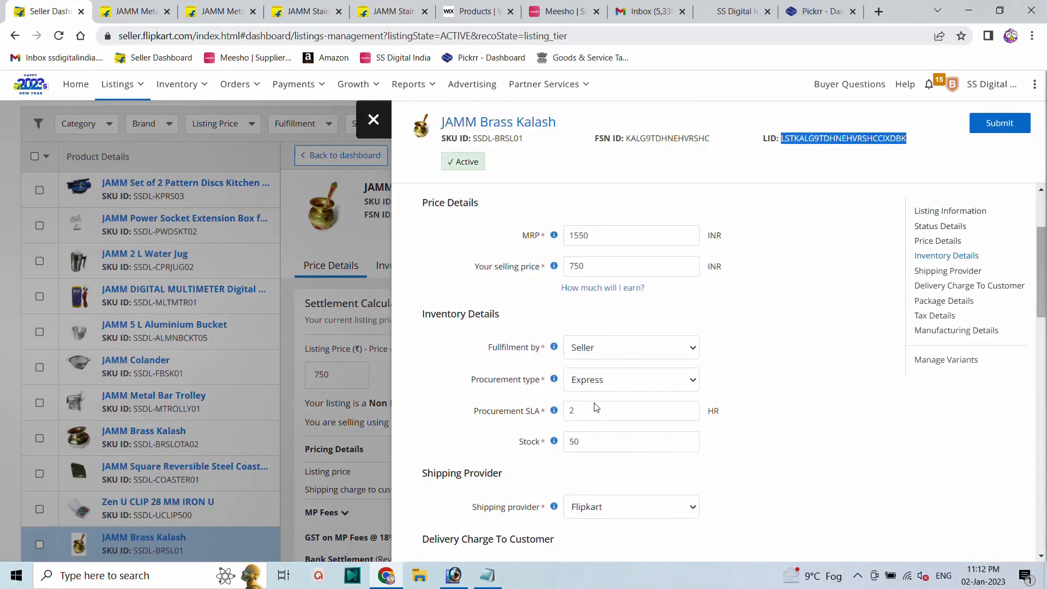
{"action": "left_click", "coordinate": [596, 384]}
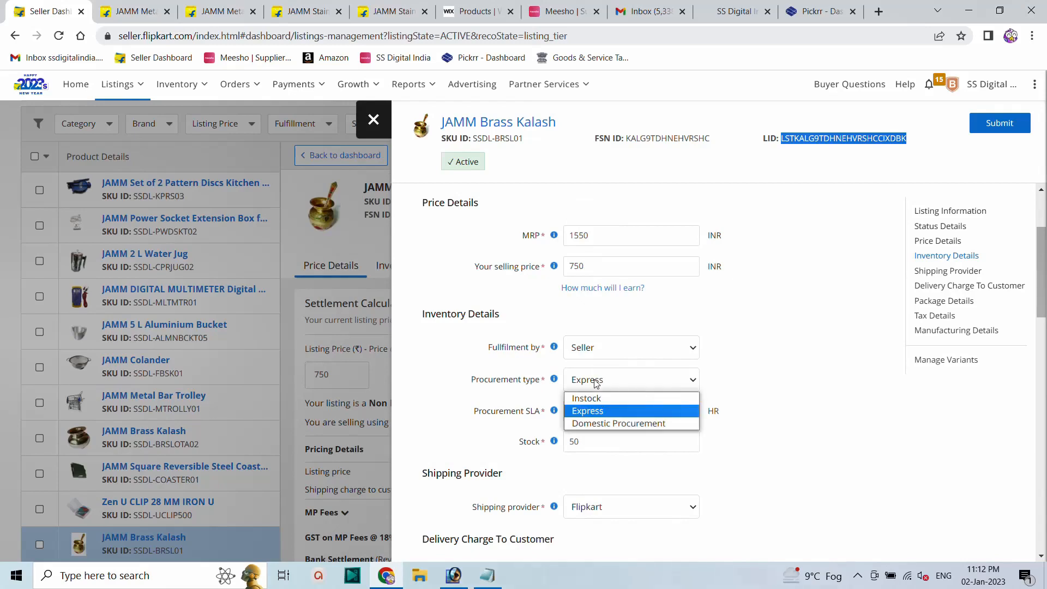
{"action": "left_click", "coordinate": [585, 400]}
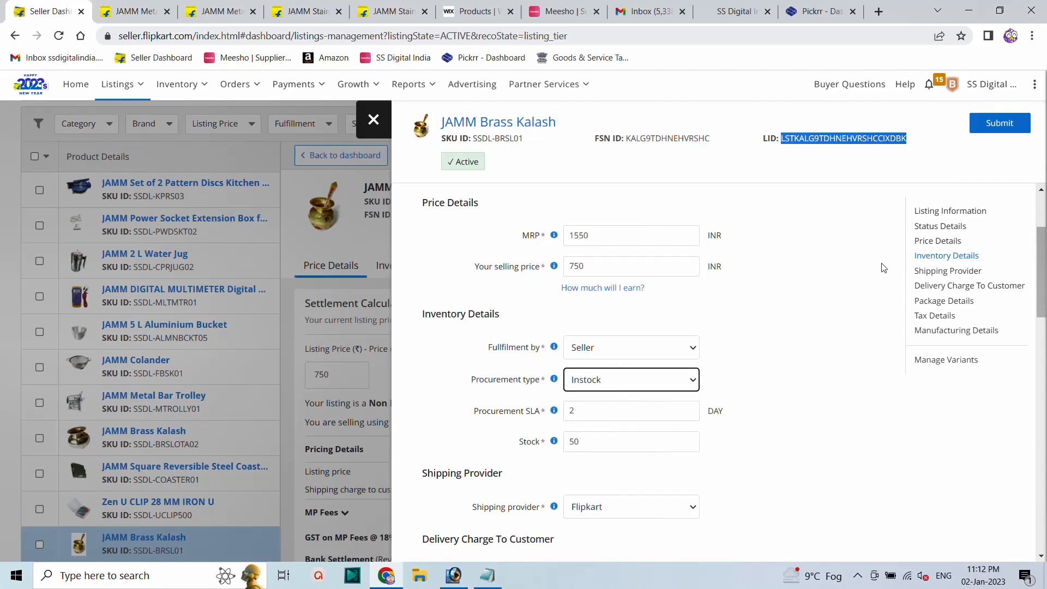
{"action": "left_click", "coordinate": [1007, 124]}
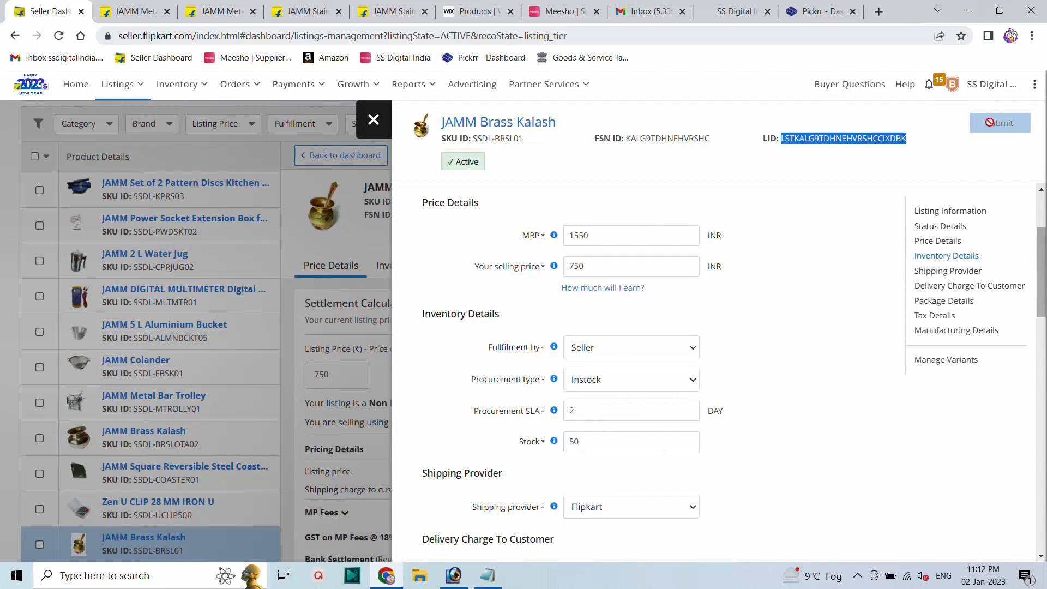